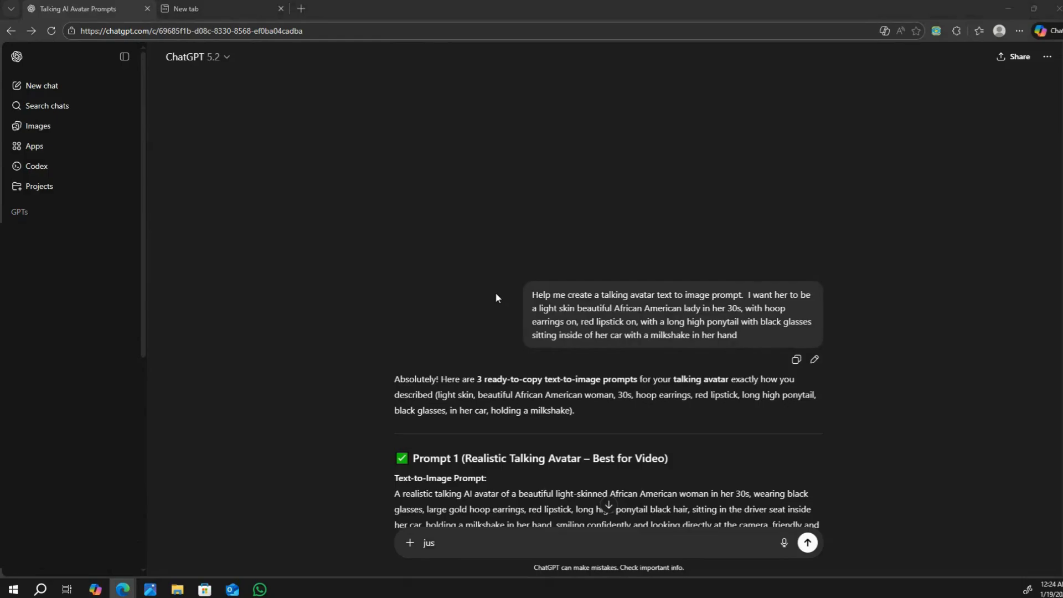
# Step: Review the text-to-image prompts in the ChatGPT reply about the talking avatar, including Prompt 1 and Prompt 2
pyautogui.scroll(-2, 554, 319)
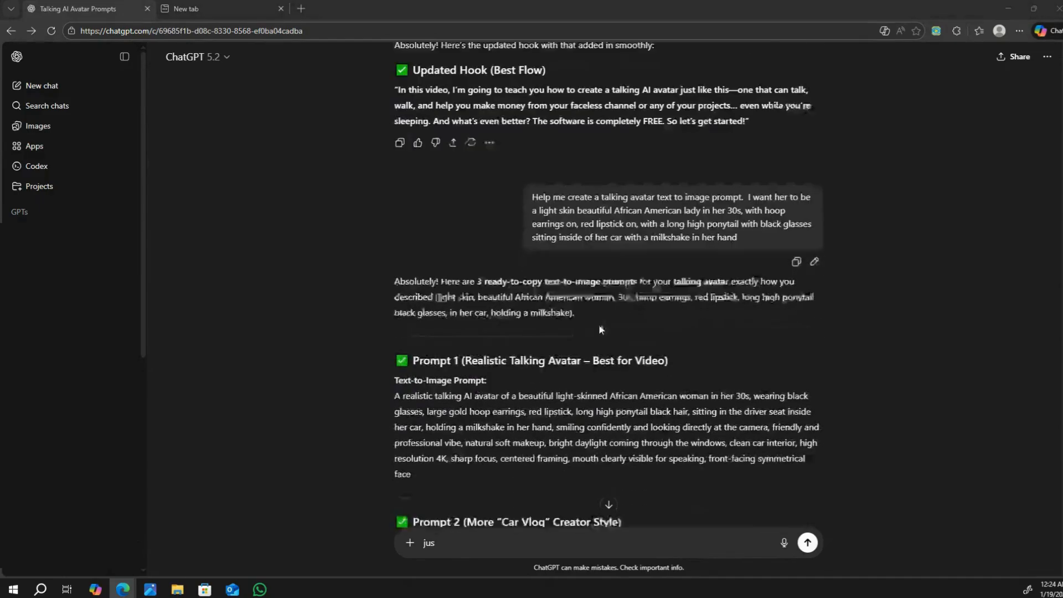
pyautogui.scroll(2, 733, 329)
pyautogui.scroll(-3, 734, 329)
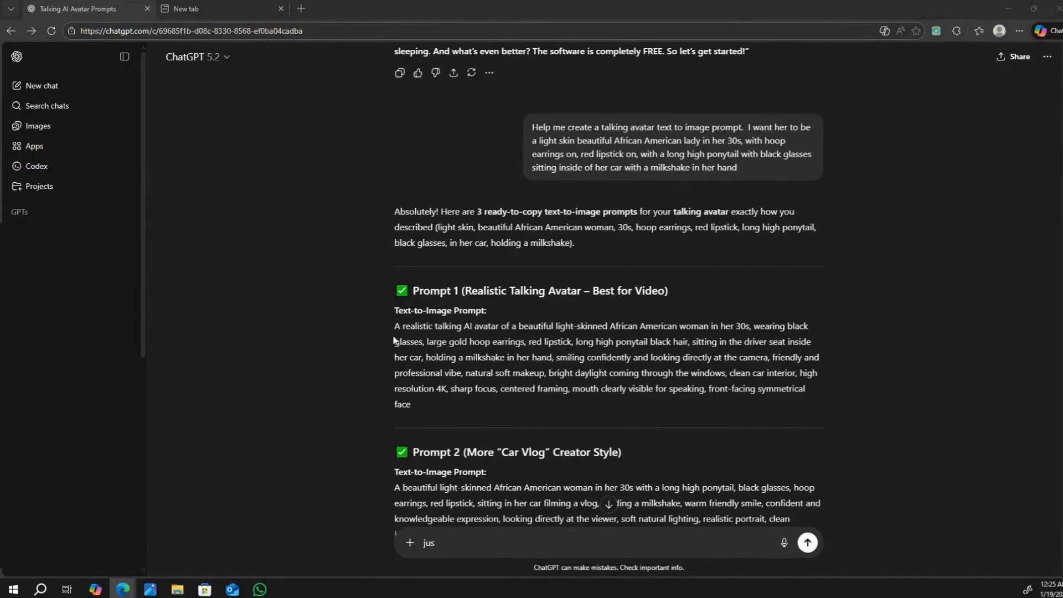
pyautogui.scroll(-2, 846, 331)
pyautogui.scroll(-2, 845, 331)
pyautogui.scroll(2, 845, 331)
pyautogui.scroll(1, 848, 335)
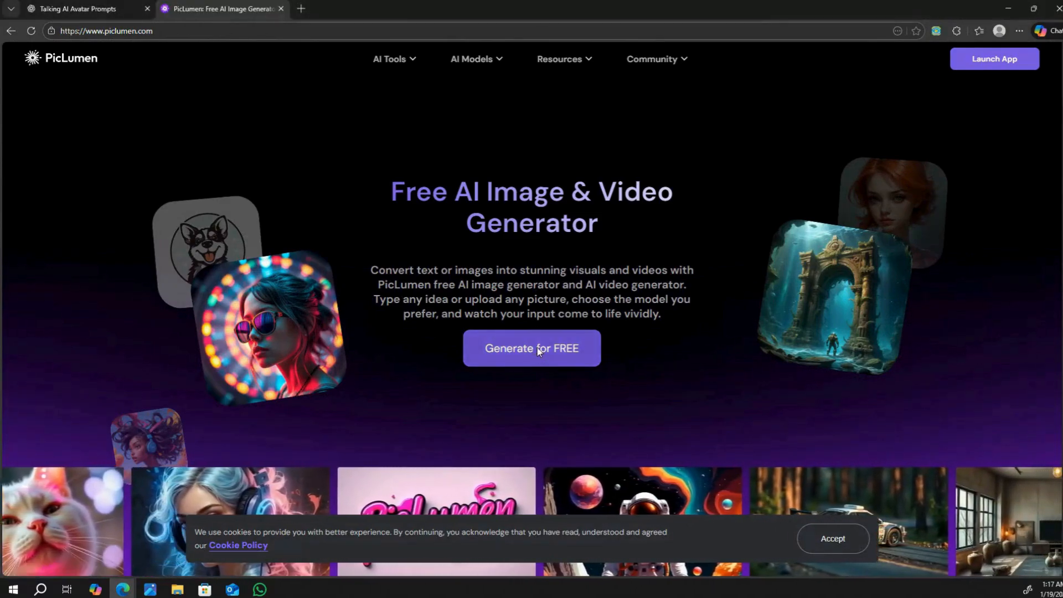
# Step: Open PicLumen's image generator and copy the full Prompt 1 text from the ChatGPT conversation
pyautogui.click(537, 347)
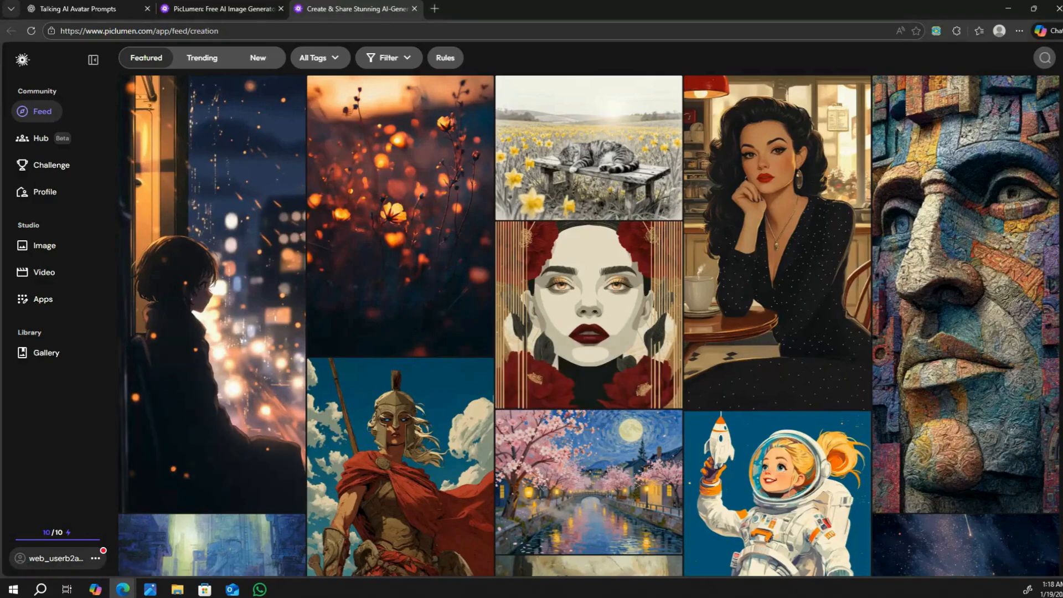
pyautogui.click(44, 247)
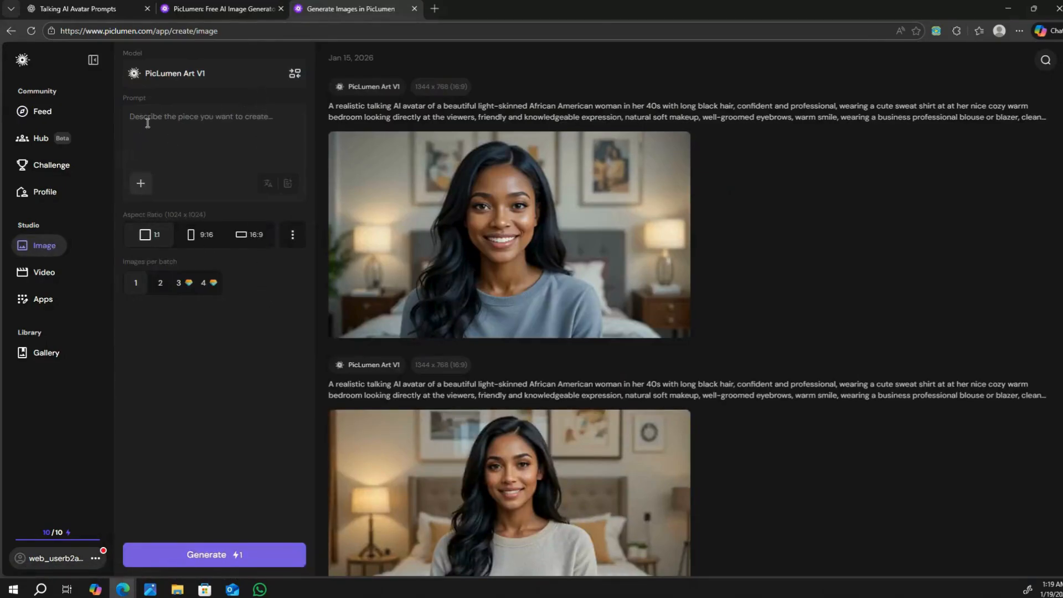
pyautogui.click(57, 11)
pyautogui.moveTo(396, 272); pyautogui.dragTo(616, 361)
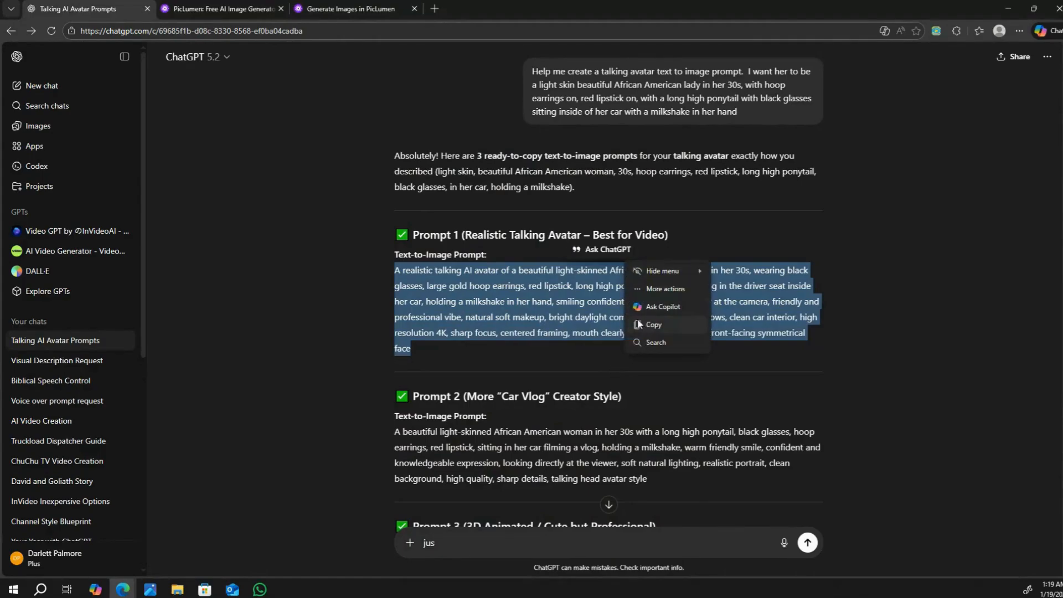
pyautogui.click(640, 324)
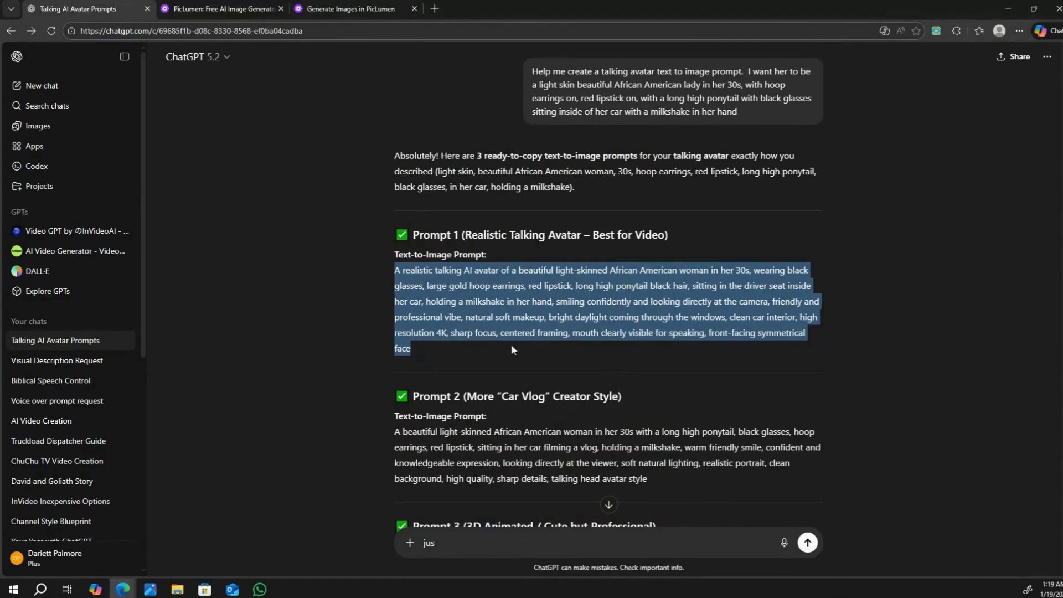
pyautogui.moveTo(511, 350); pyautogui.dragTo(616, 361)
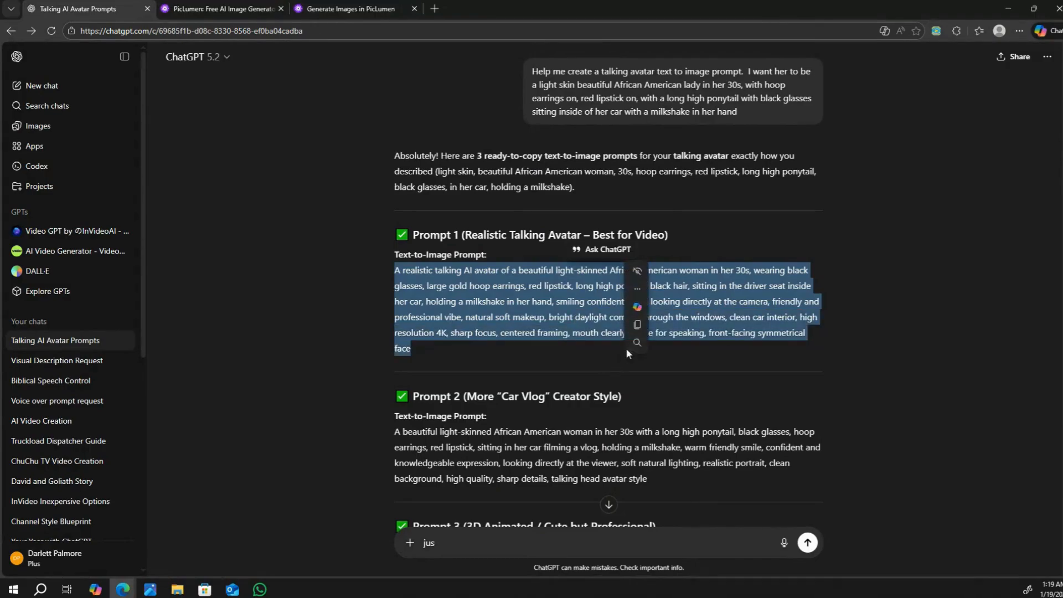
pyautogui.click(651, 324)
# Step: Paste the copied avatar prompt into PicLumen and generate an image with the PicLumen Art V1 model
pyautogui.click(342, 8)
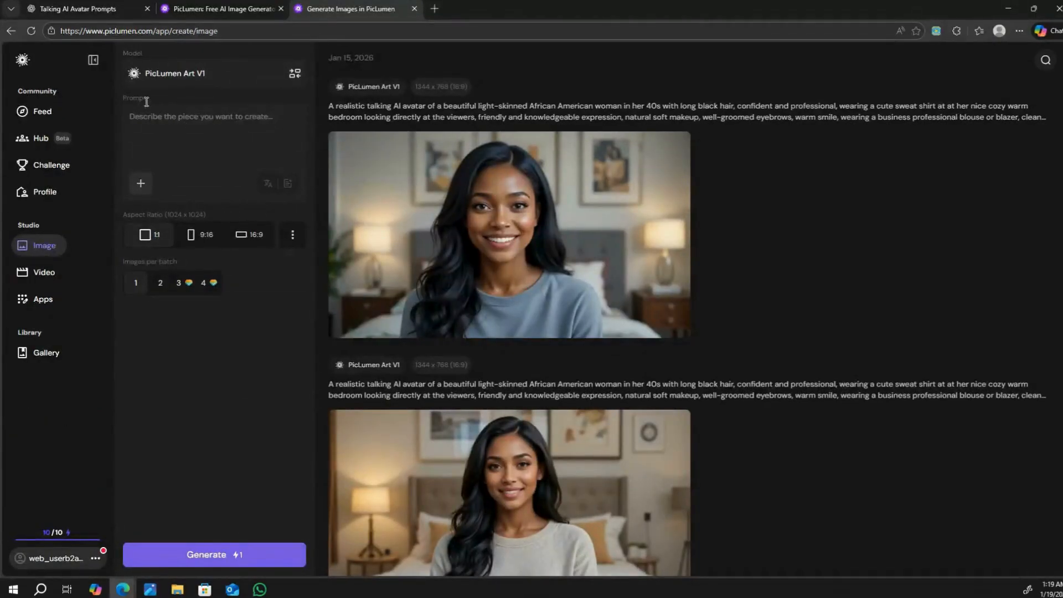
pyautogui.rightClick(147, 130)
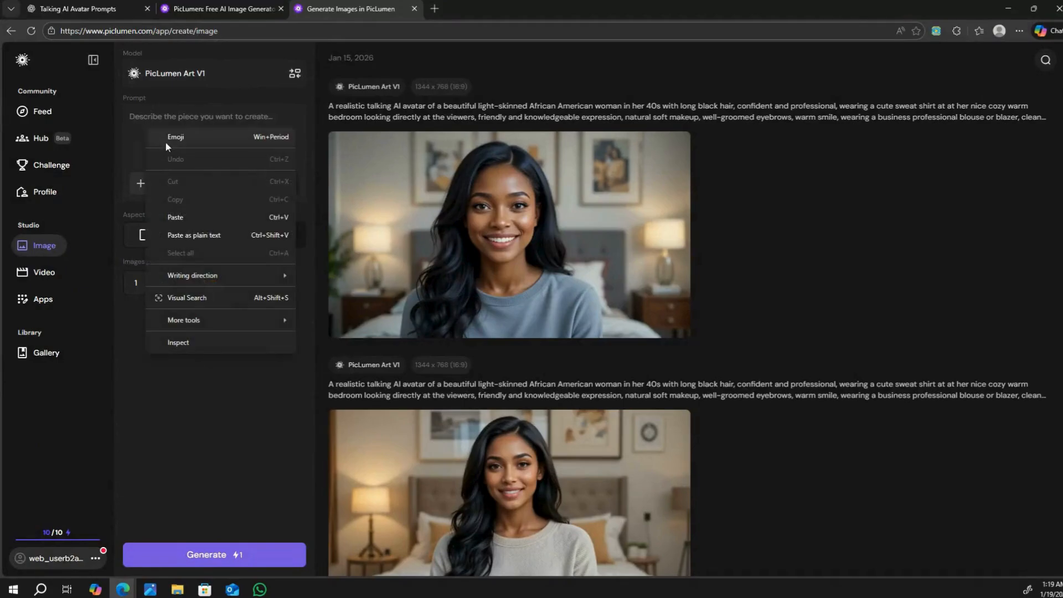
pyautogui.click(185, 216)
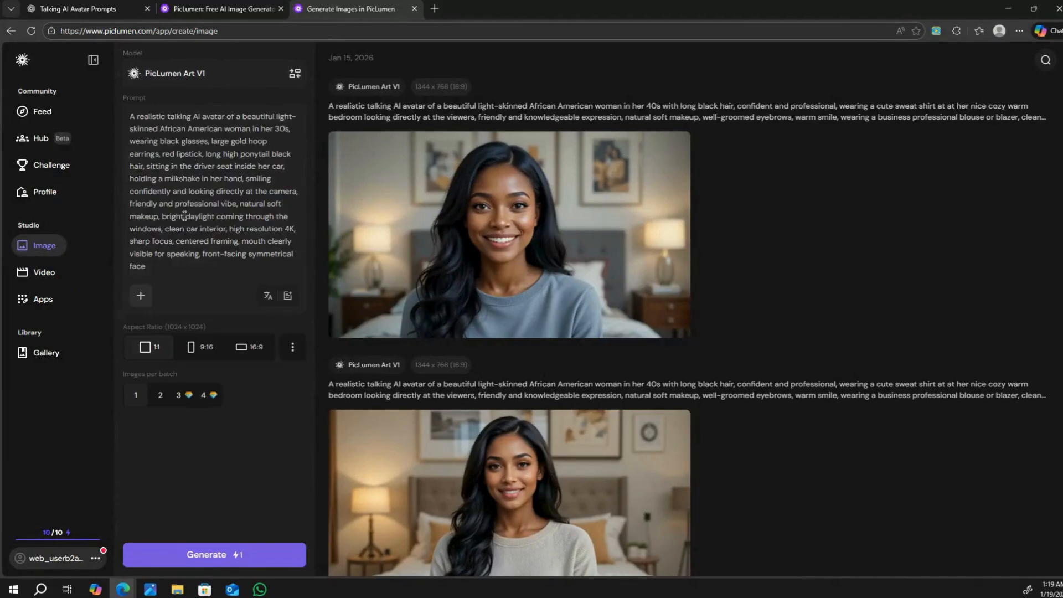
pyautogui.click(219, 556)
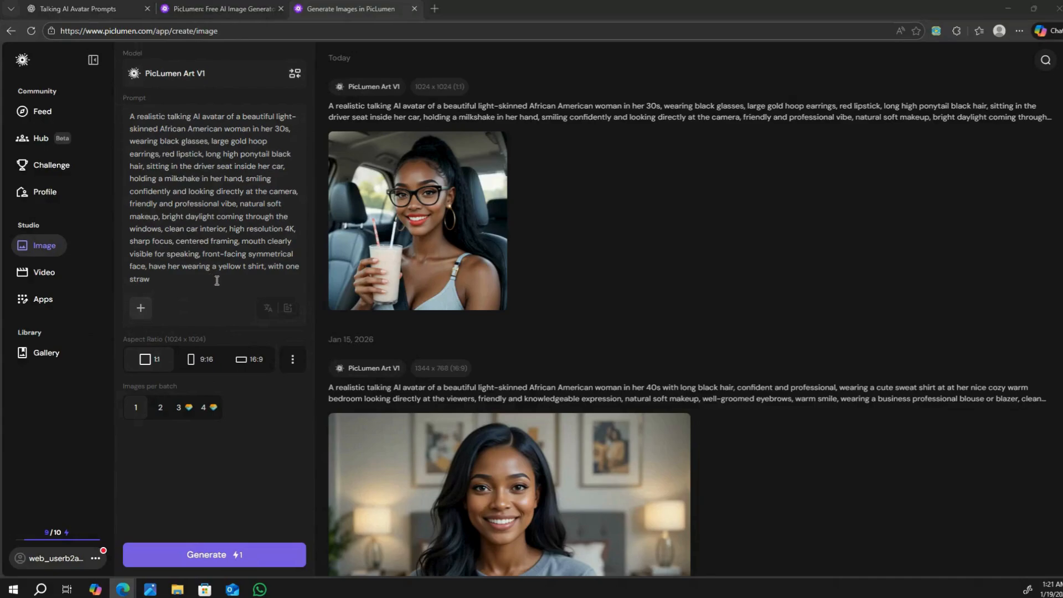
# Step: Complete the end of the prompt with "inside her milkshake" and generate the image in 16:9 aspect ratio
pyautogui.click(155, 282)
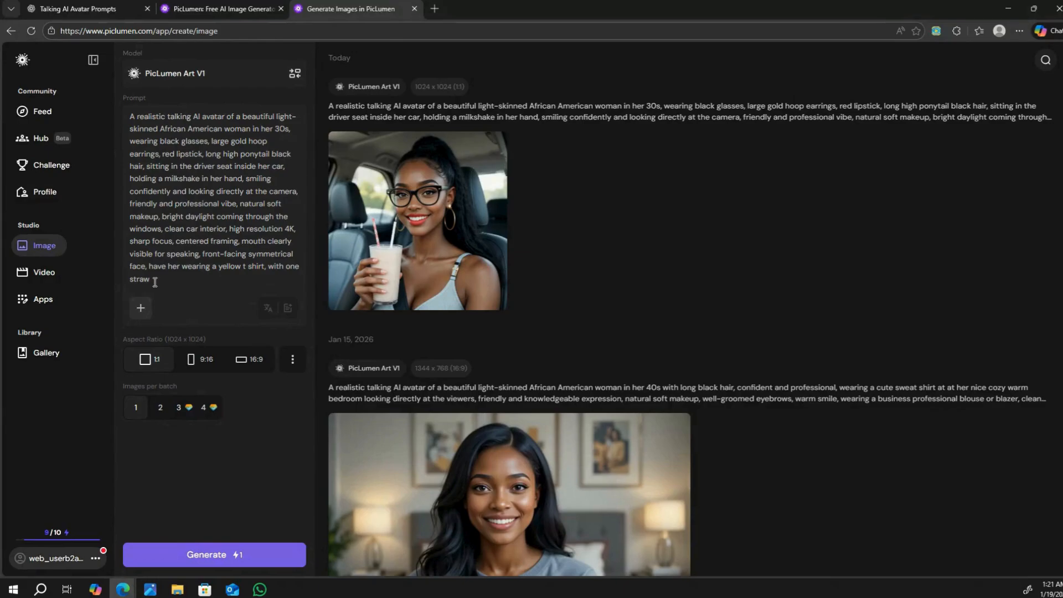
pyautogui.write('inside her milk')
pyautogui.write('shake')
pyautogui.click(249, 363)
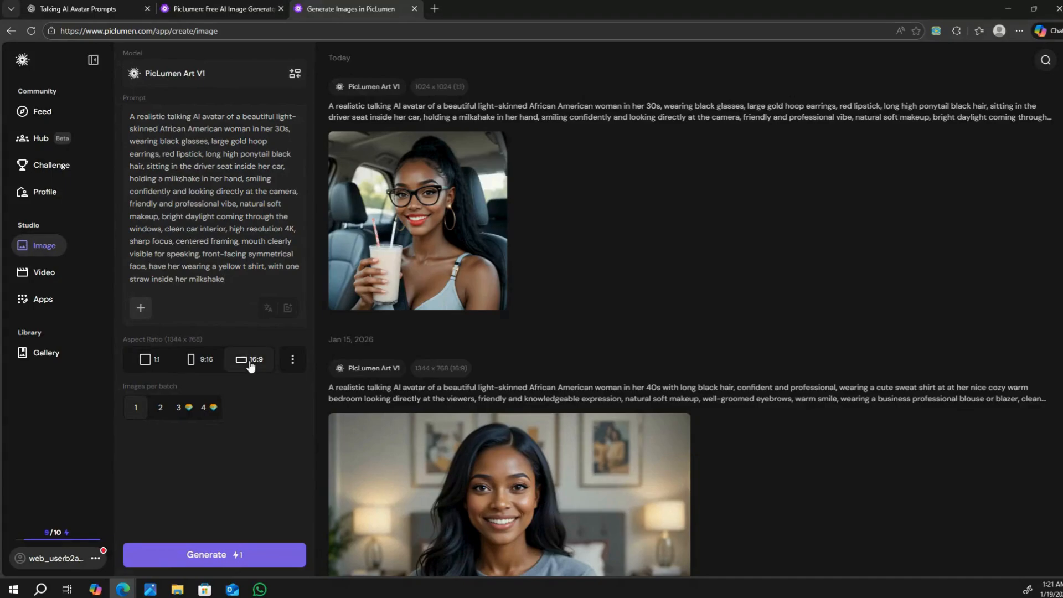
pyautogui.click(221, 560)
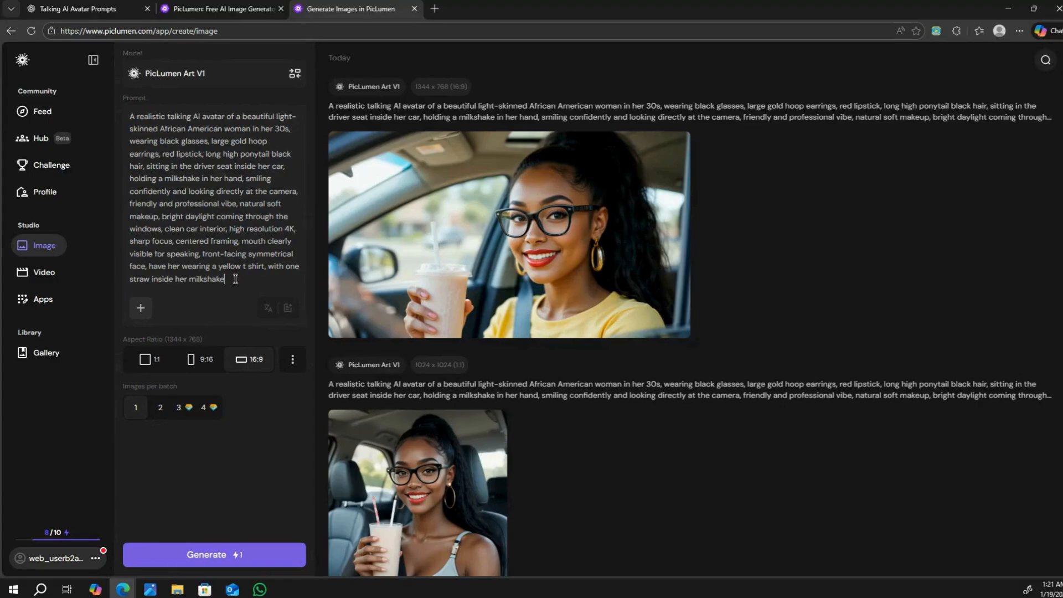
# Step: Append ", do not cut out the milkshake" to the prompt and generate another image
pyautogui.write(', do not cut out the m')
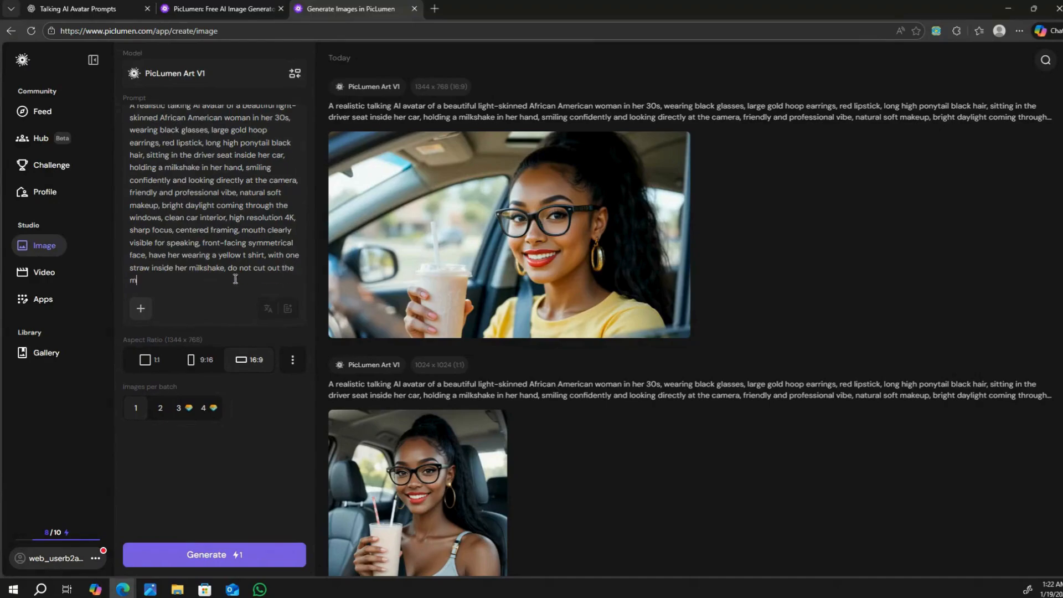
pyautogui.write('ilkshake')
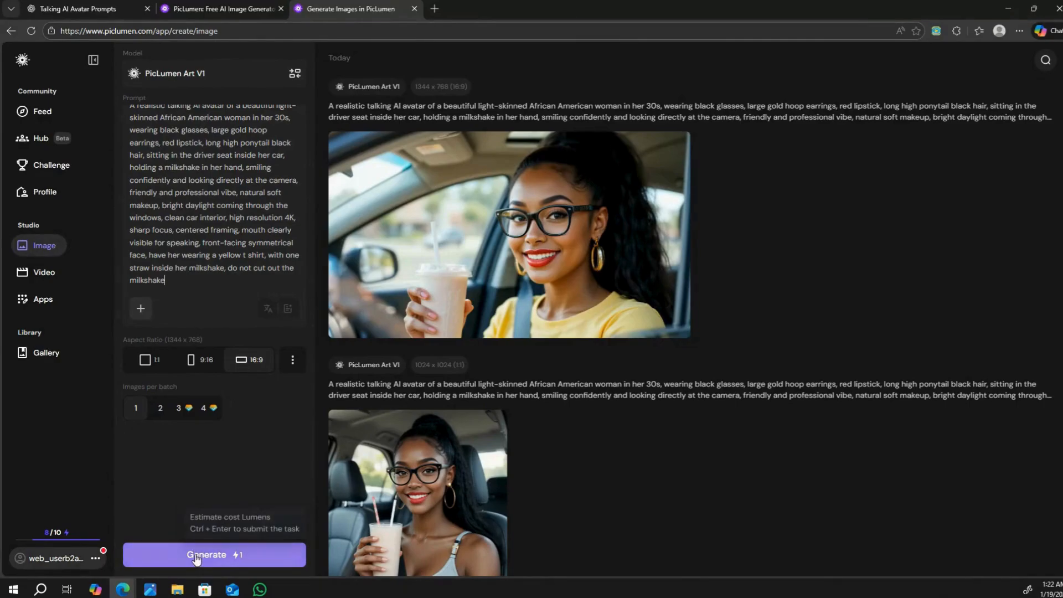
pyautogui.click(193, 551)
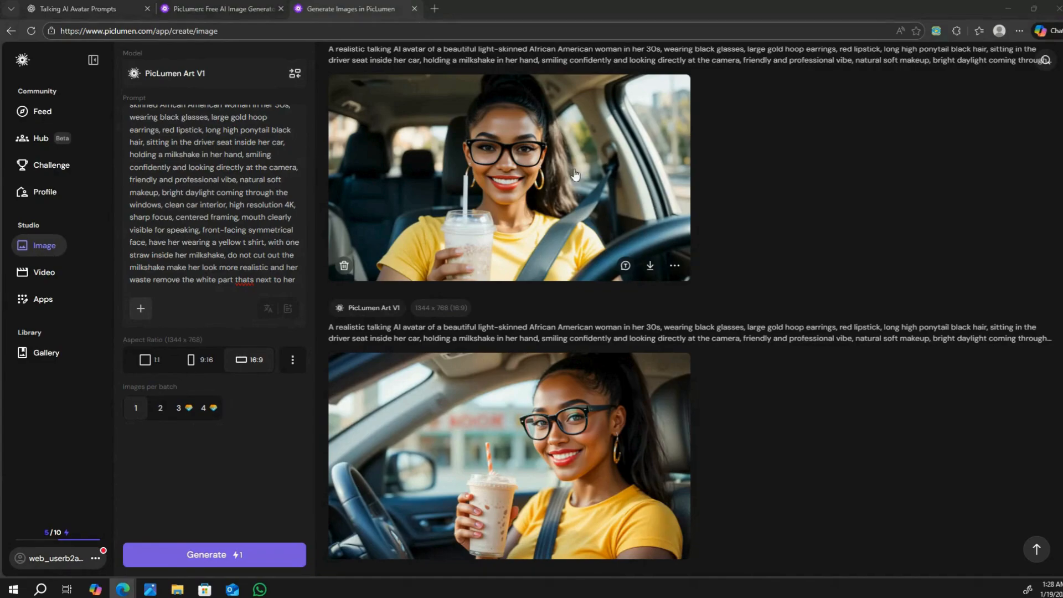
# Step: Download the generated image of the woman in a yellow shirt facing the camera with a white straw in her milkshake
pyautogui.moveTo(562, 201)
pyautogui.click(650, 267)
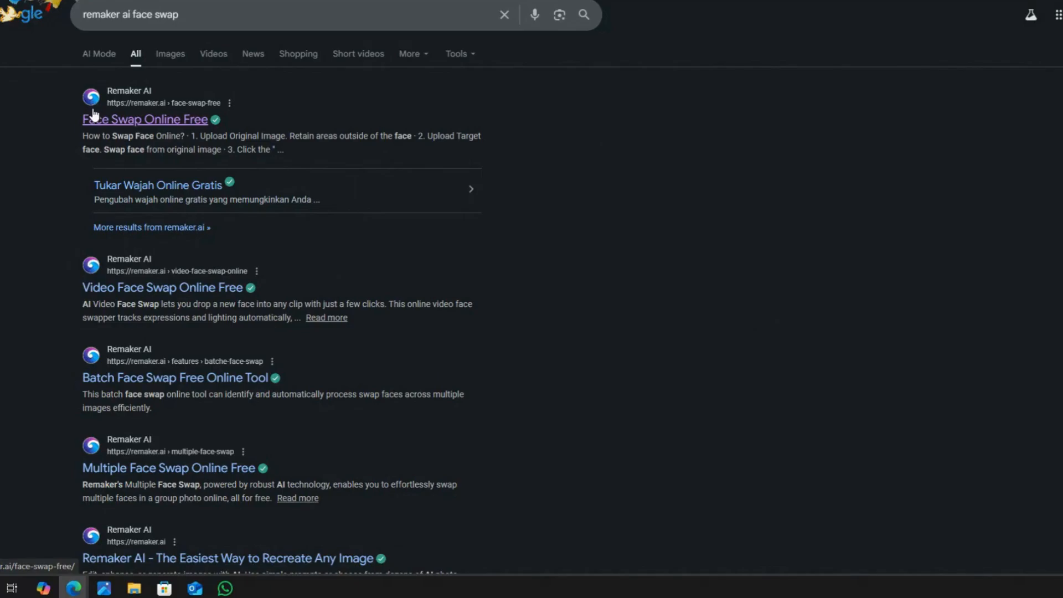
pyautogui.click(108, 121)
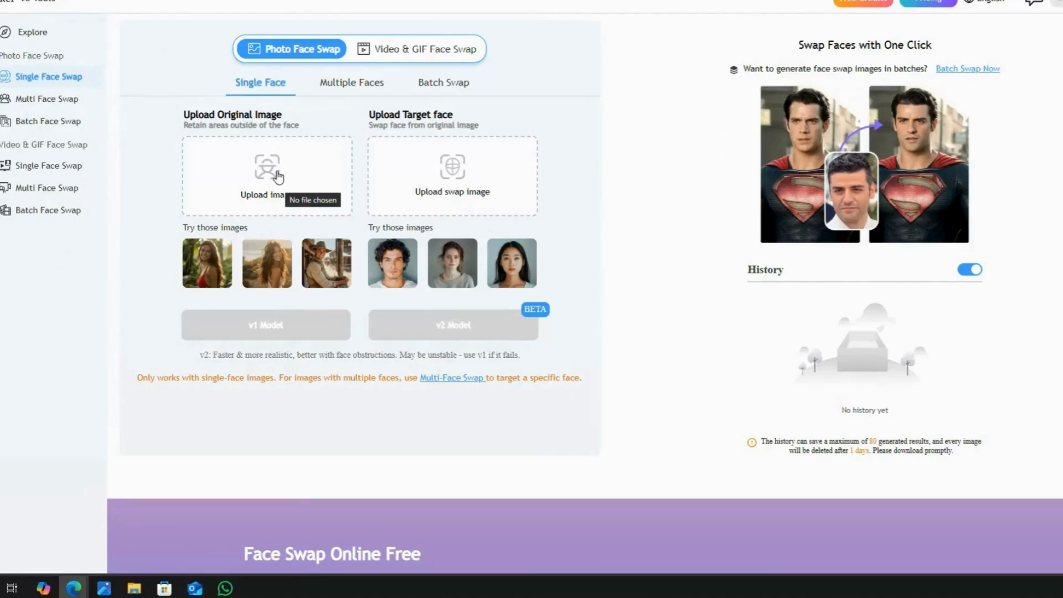
pyautogui.click(278, 175)
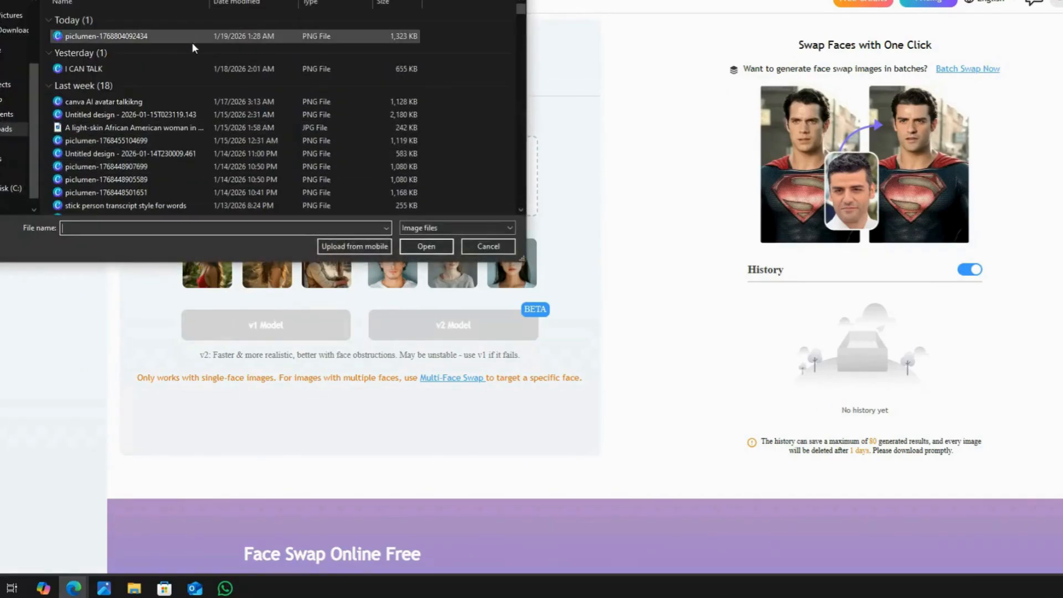
pyautogui.click(190, 37)
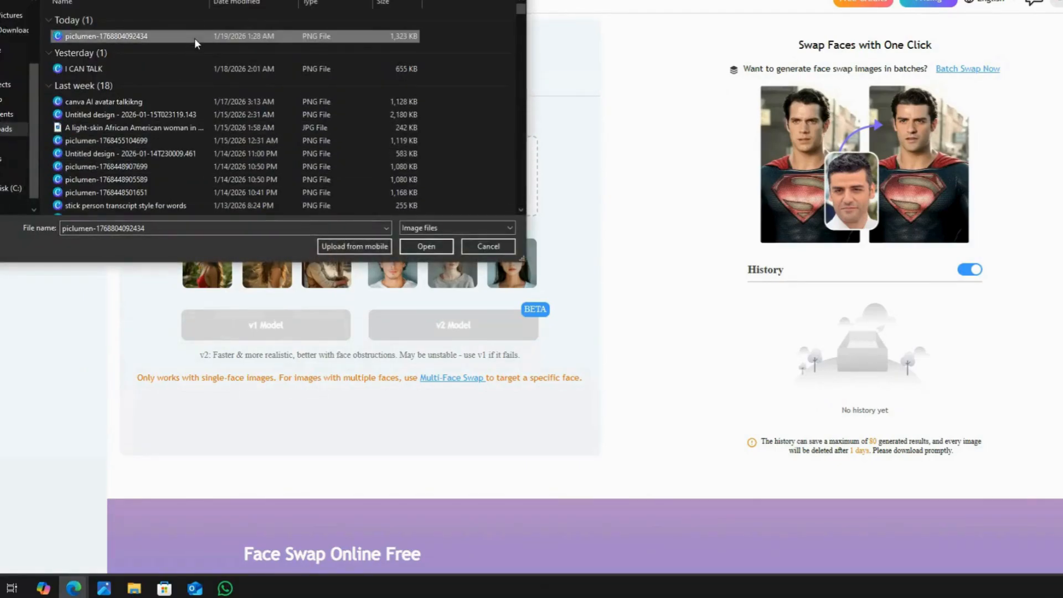
pyautogui.click(425, 246)
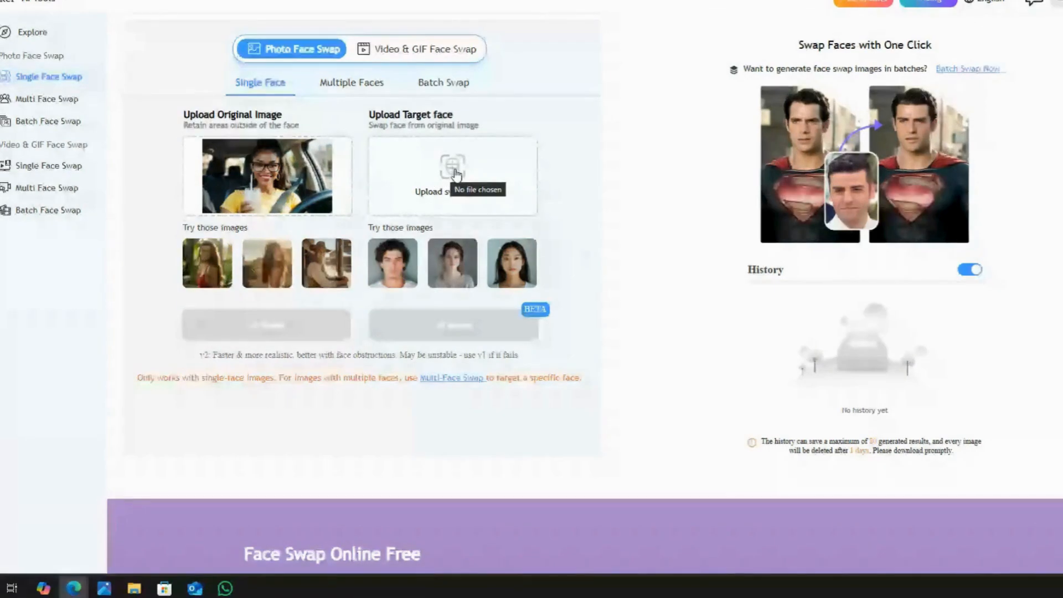
# Step: Upload the photo of the long-haired woman in a red top as the target face and run the swap with v1 Model
pyautogui.click(455, 174)
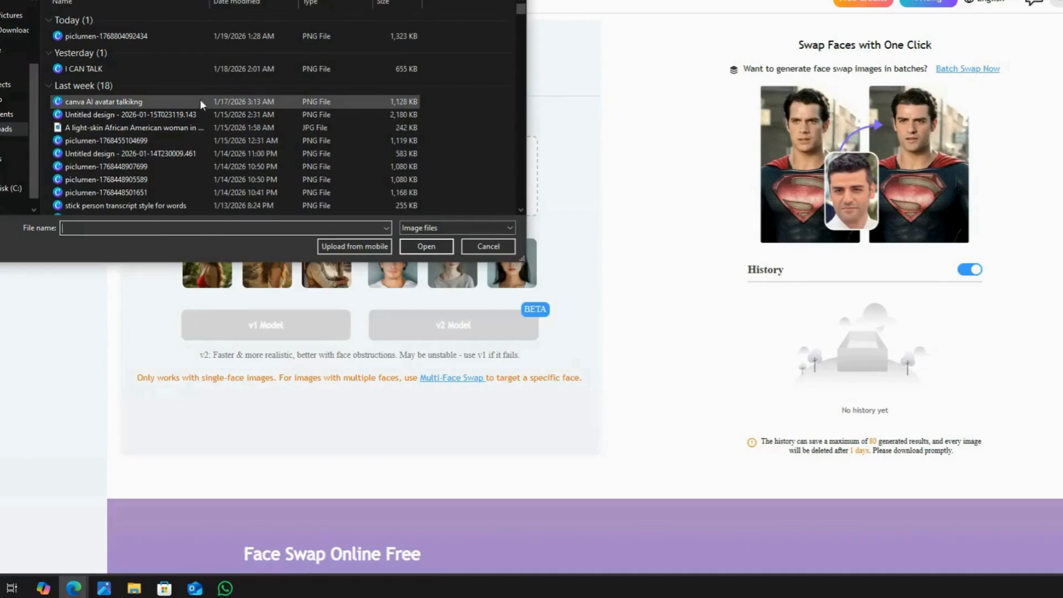
pyautogui.scroll(-3, 199, 102)
pyautogui.doubleClick(226, 100)
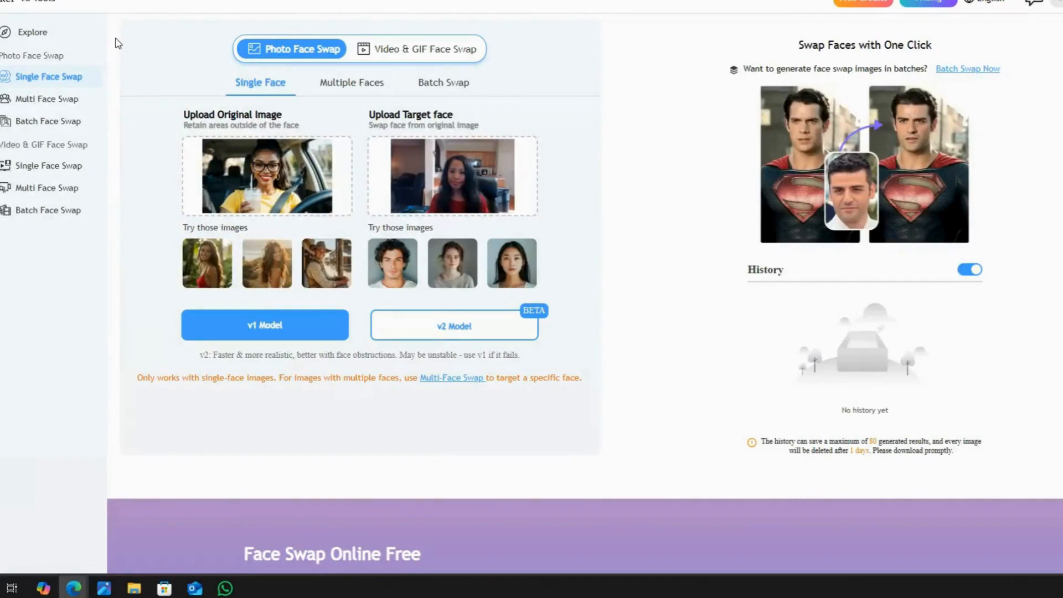
pyautogui.click(271, 326)
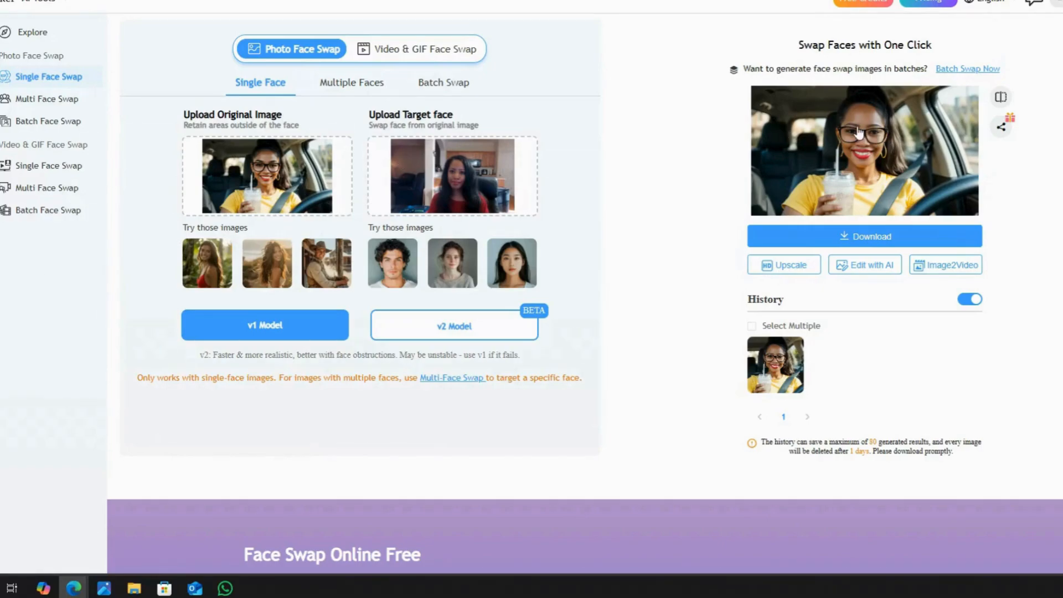
# Step: Download the face-swapped image and rerun the swap with v1 Model
pyautogui.click(896, 239)
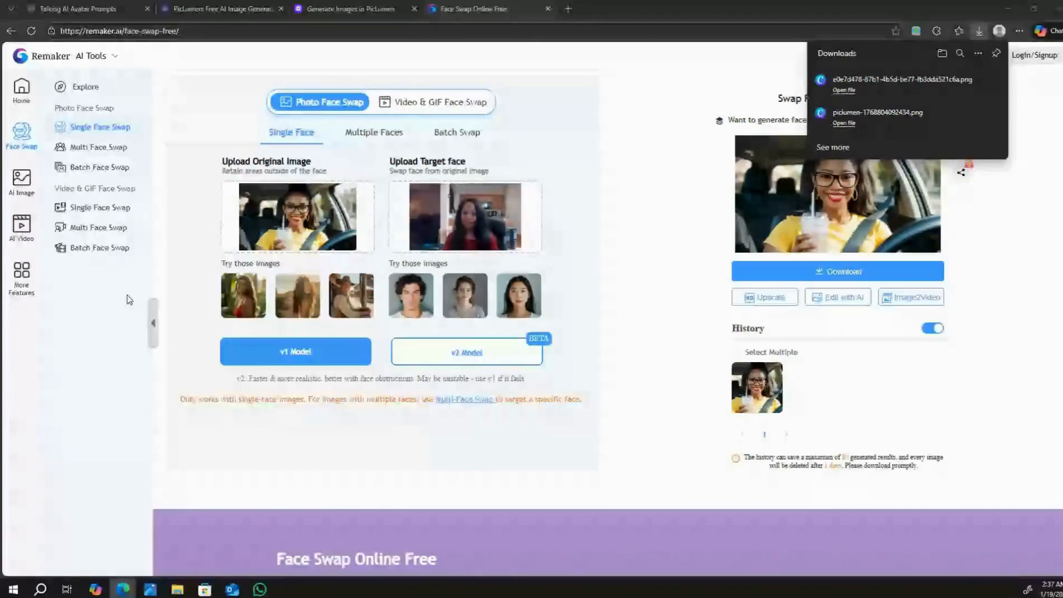
pyautogui.click(303, 354)
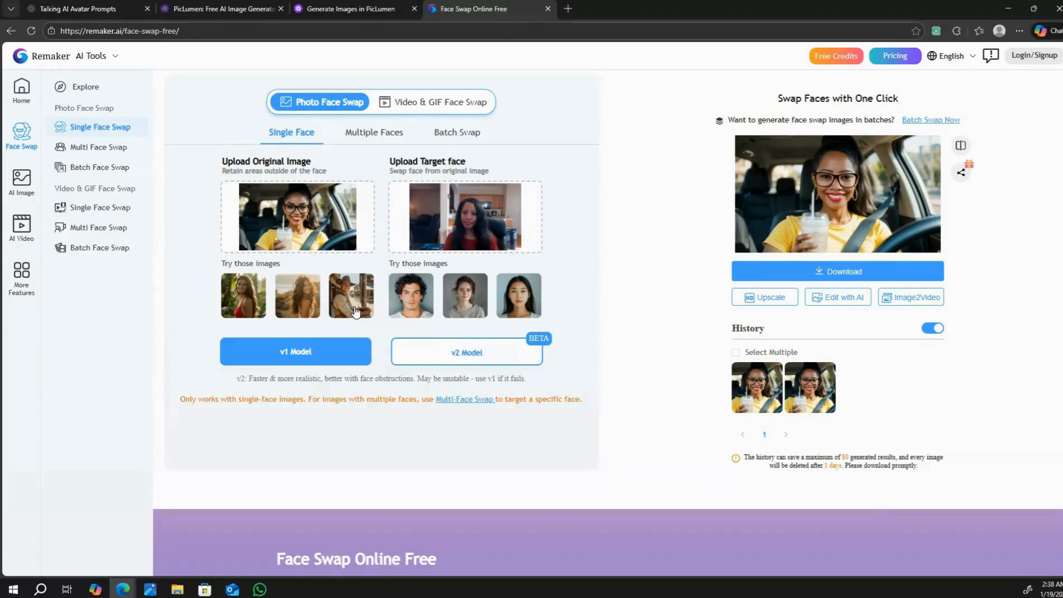
pyautogui.click(303, 354)
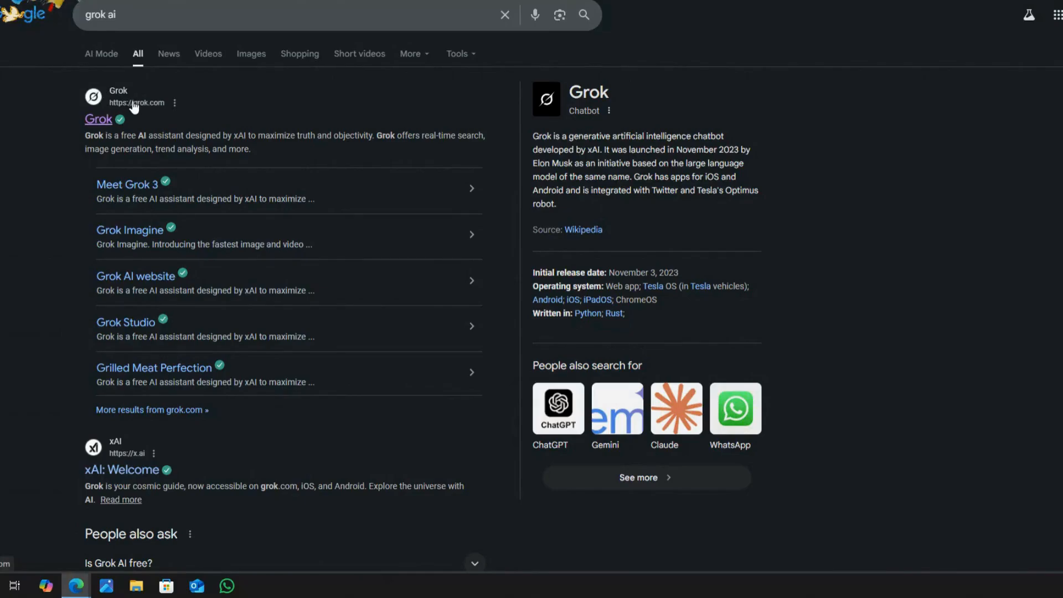
pyautogui.click(104, 122)
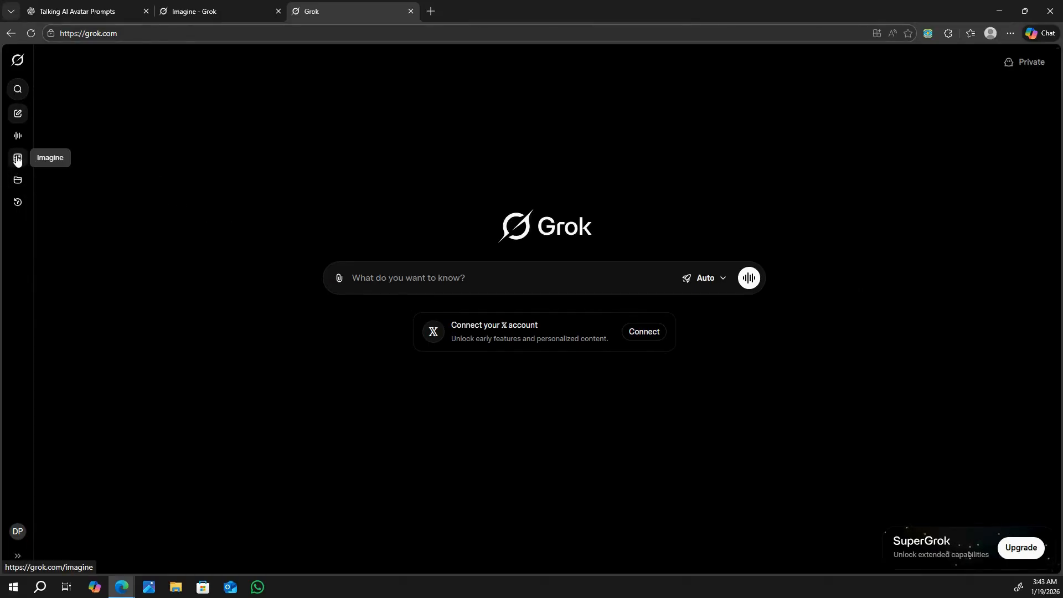
pyautogui.click(17, 159)
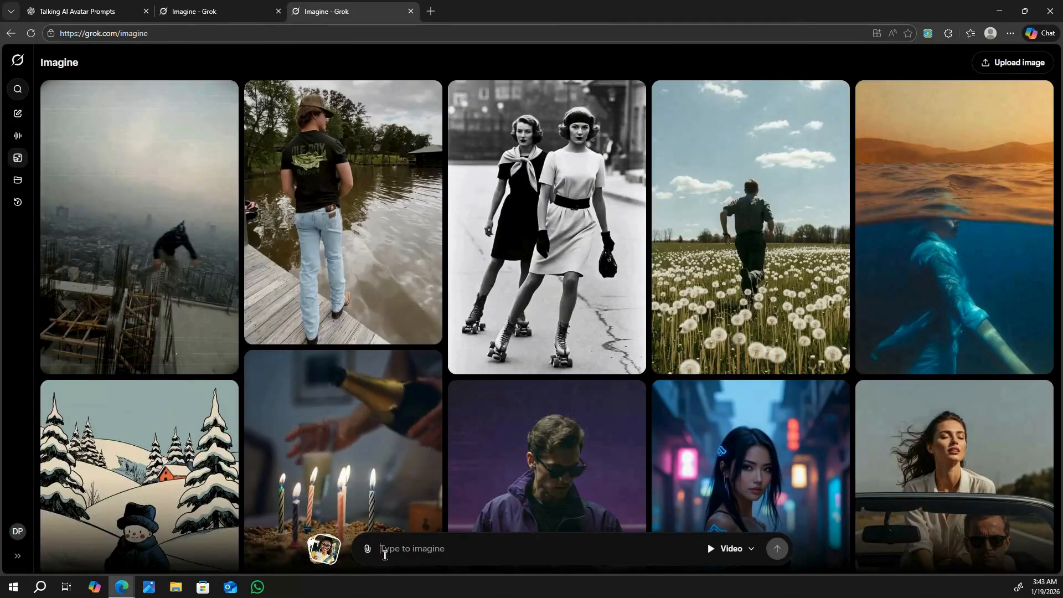
pyautogui.click(376, 554)
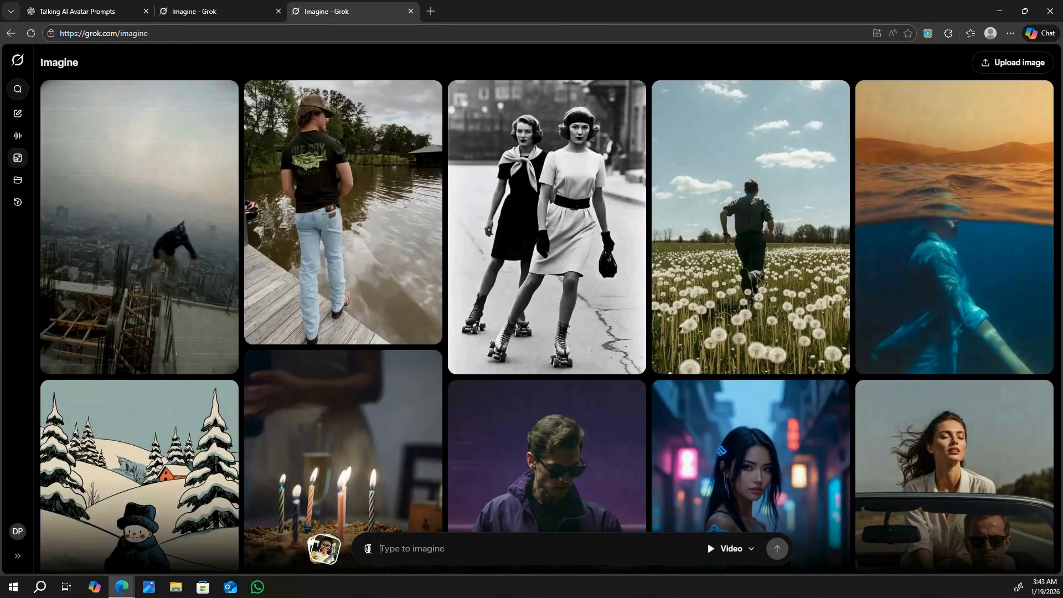
pyautogui.click(367, 549)
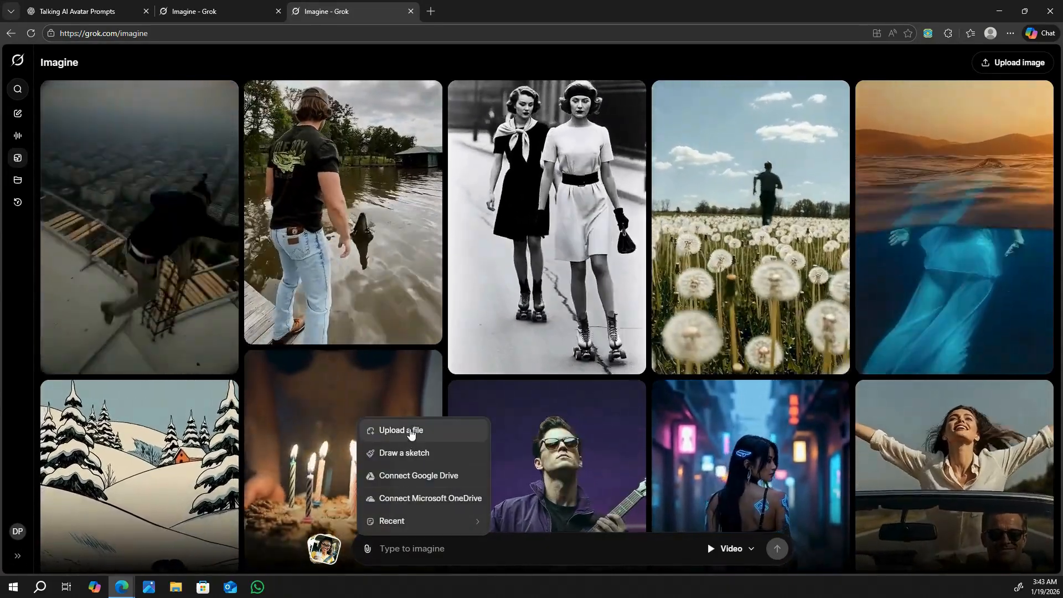
pyautogui.click(413, 430)
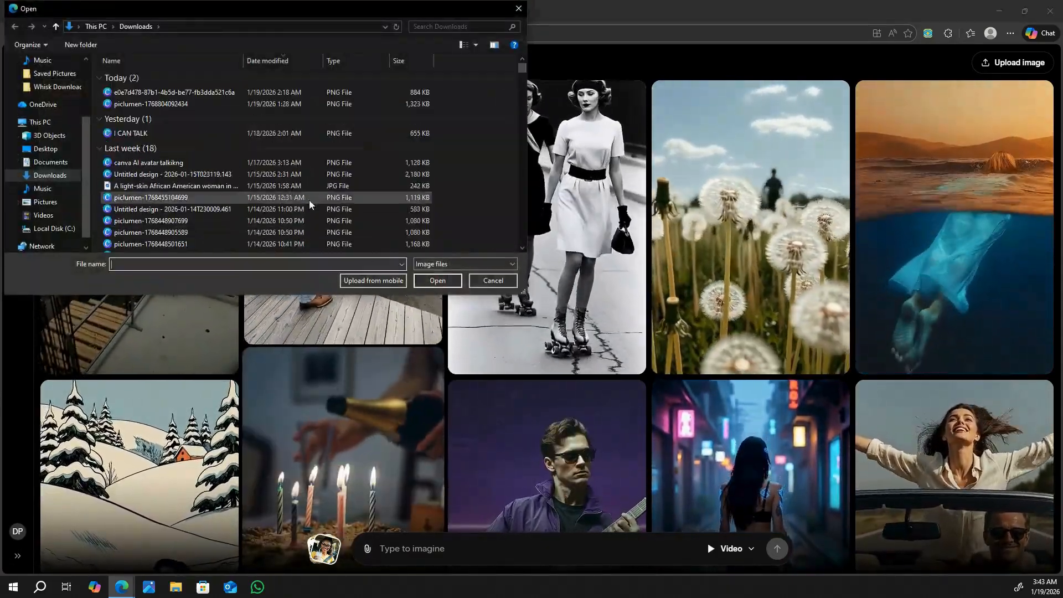
pyautogui.click(166, 104)
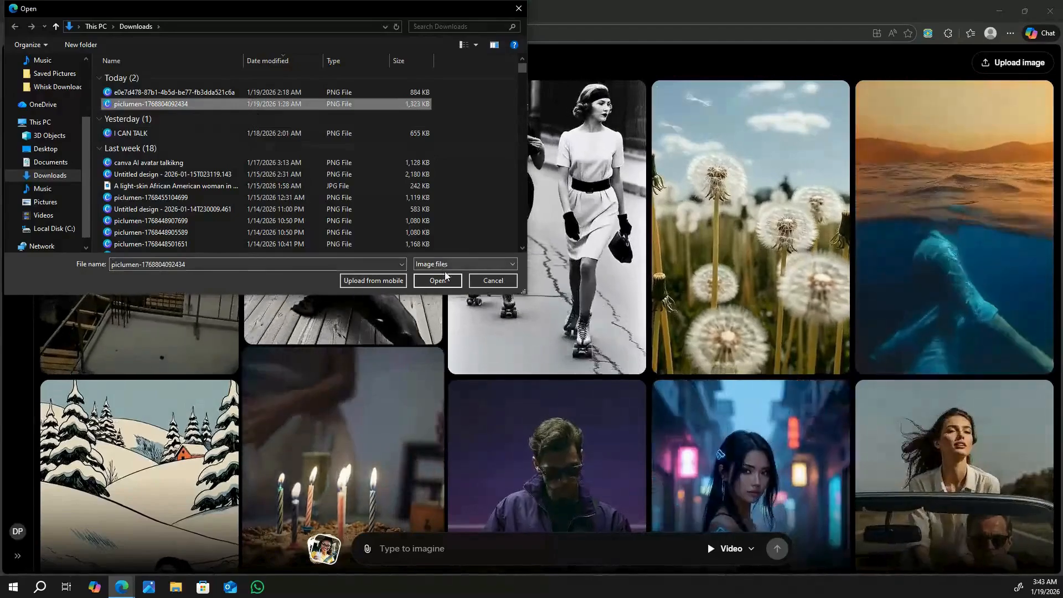
pyautogui.click(437, 280)
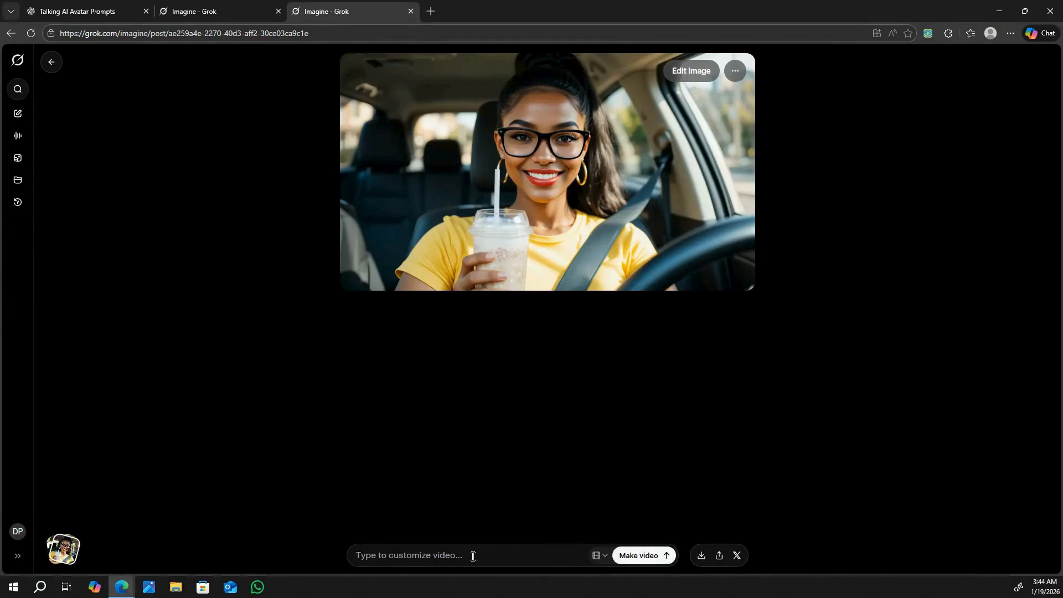
# Step: Generate a video from the image with the prompt "She is slightly moving her head and hands while she talking . the car is parked" and download it
pyautogui.write('she is moving her he')
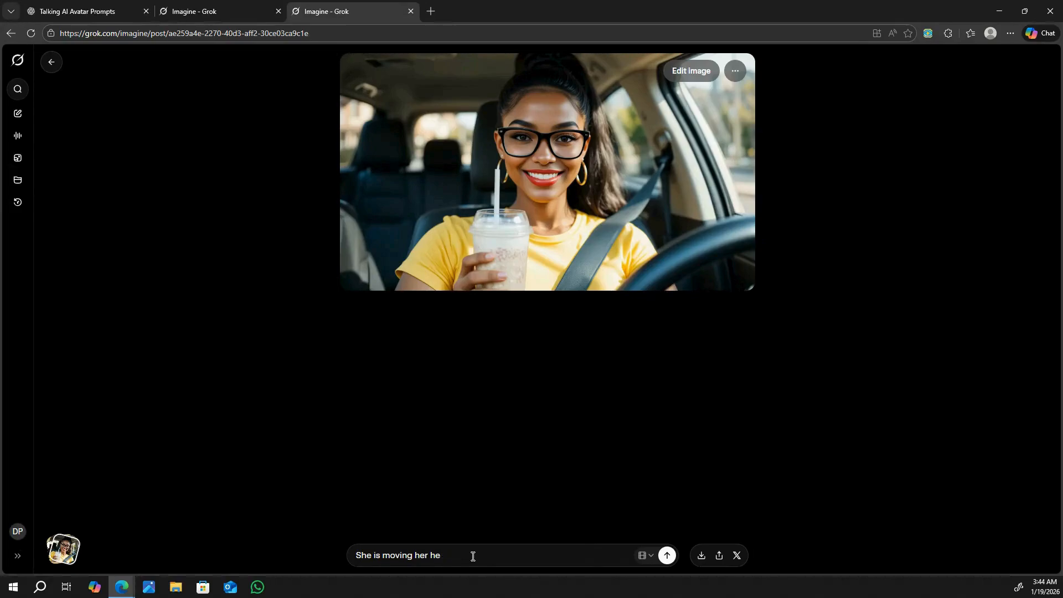
pyautogui.press('BackSpace')
pyautogui.press('BackSpace')
pyautogui.press('BackSpace')
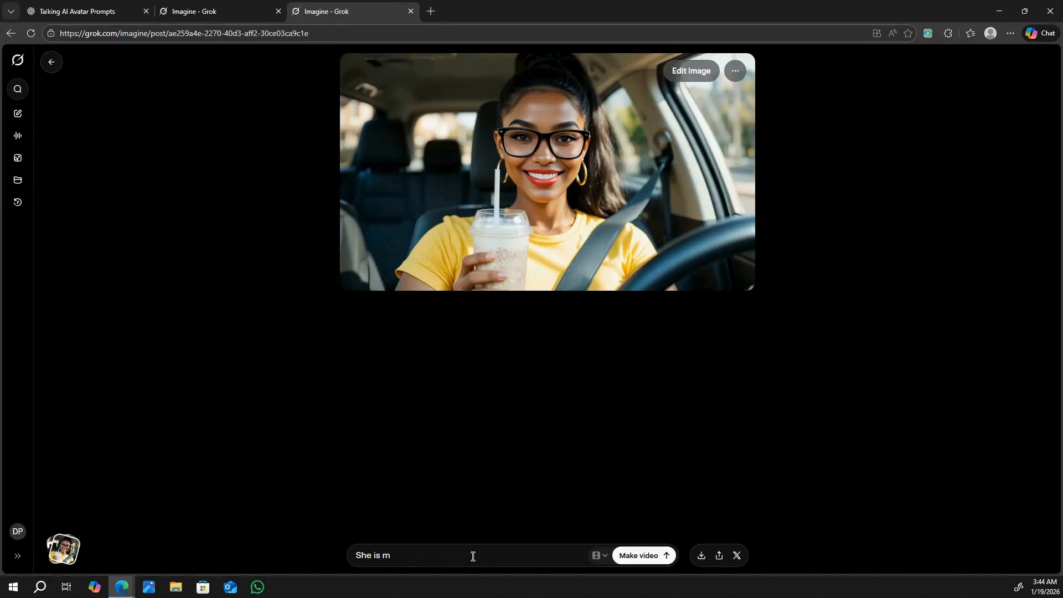
pyautogui.write('slightly moving')
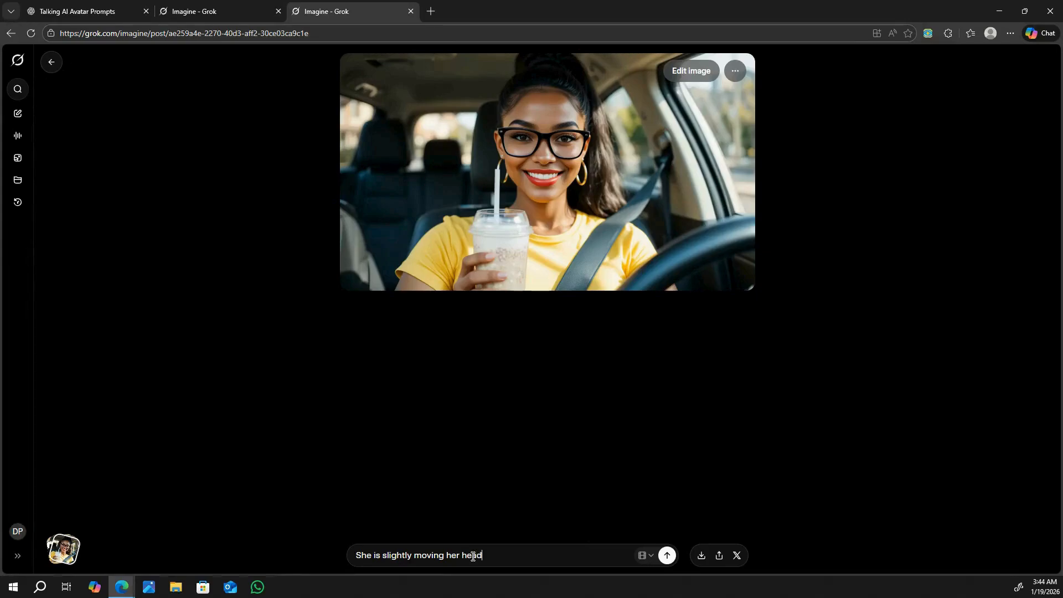
pyautogui.write('her head and hands while she talking')
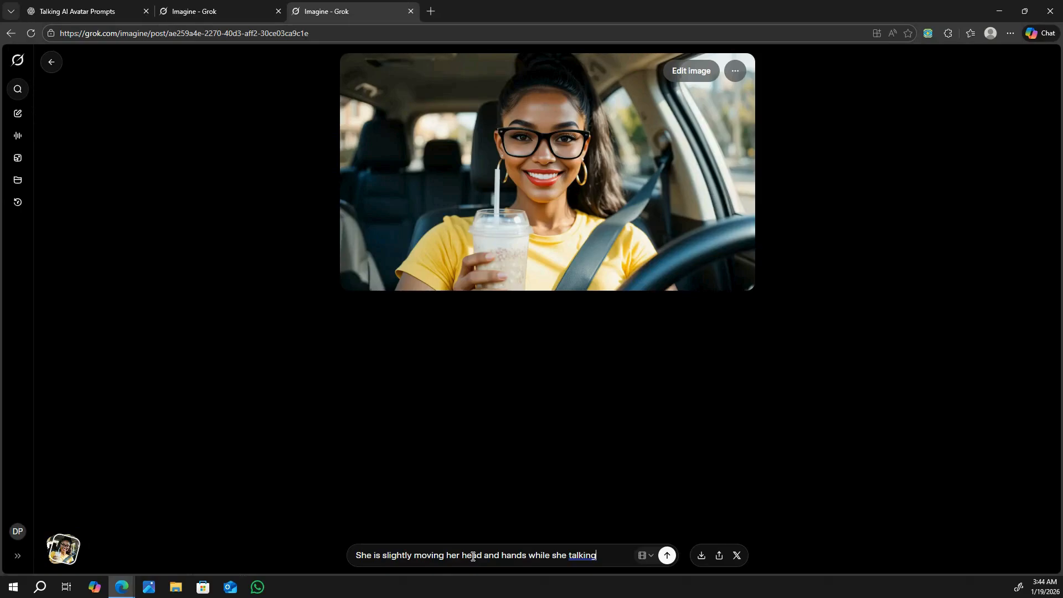
pyautogui.click(667, 556)
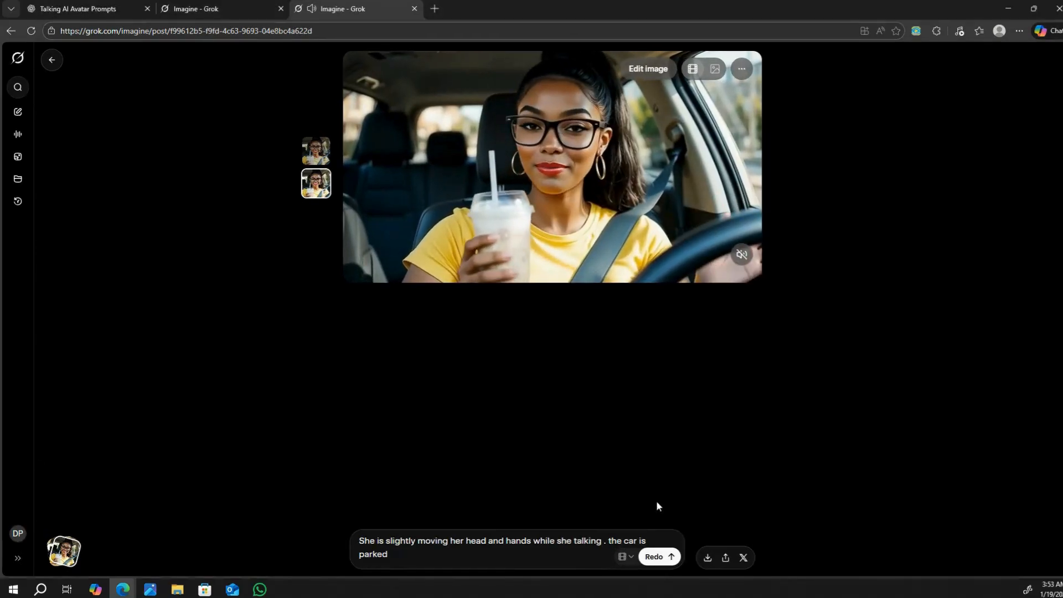
pyautogui.click(707, 558)
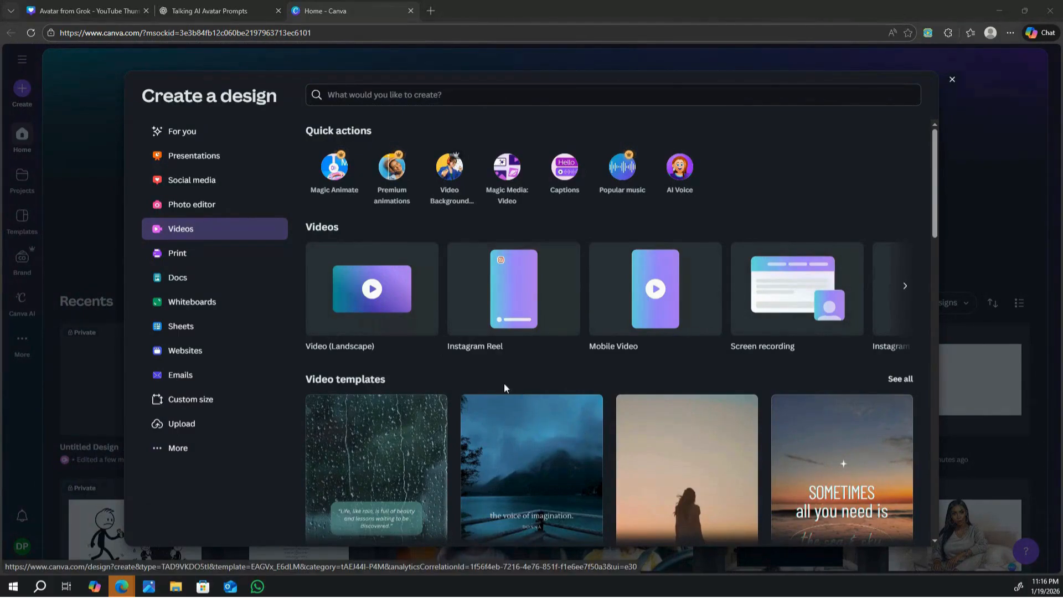
# Step: Create a Video (Landscape) design in Canva and display the uploaded videos
pyautogui.click(370, 297)
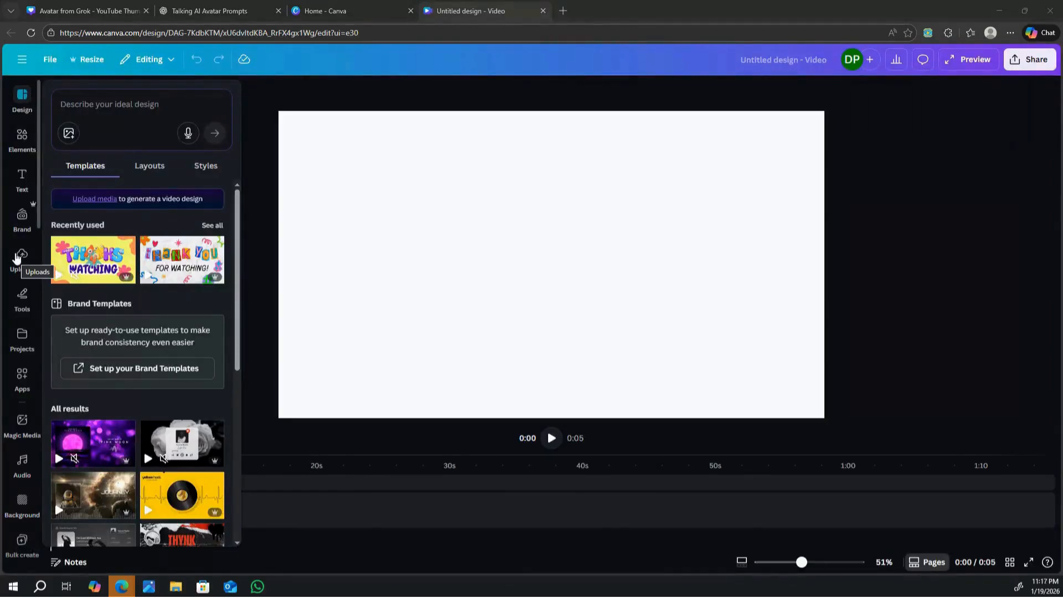
pyautogui.click(22, 254)
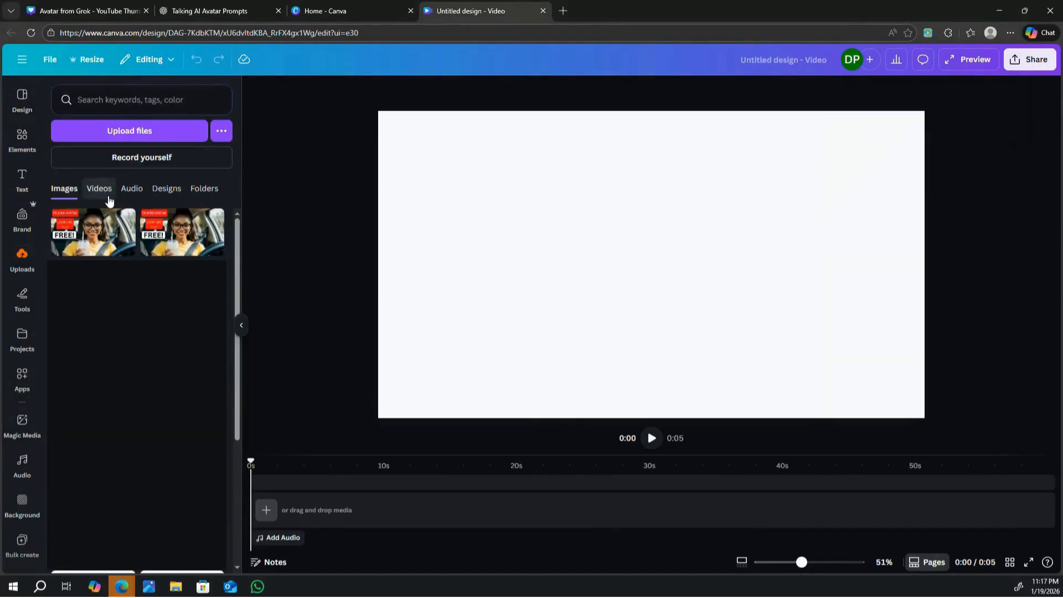
pyautogui.click(102, 195)
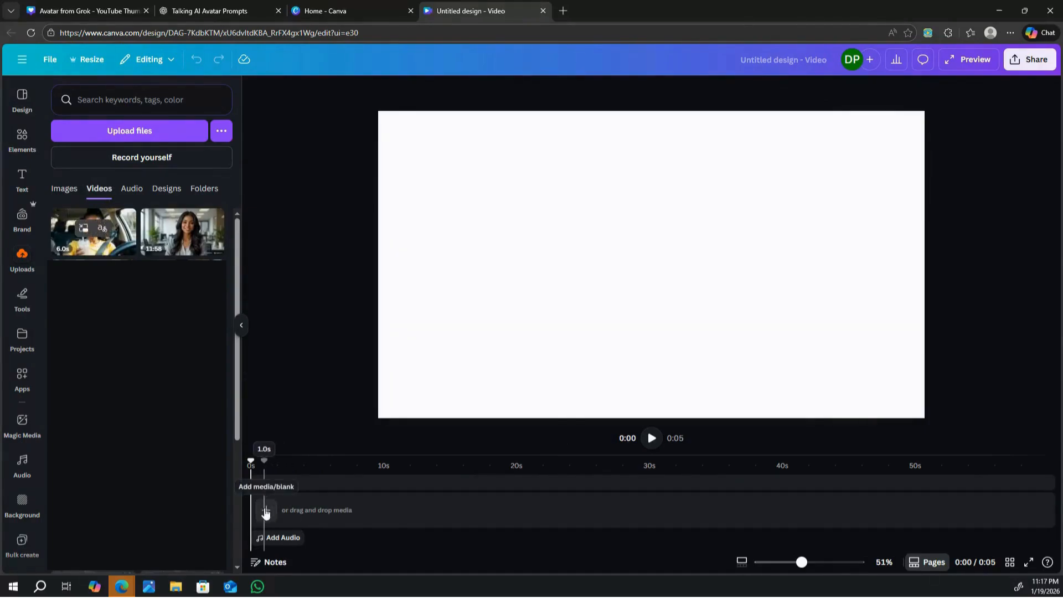
# Step: Add a blank page to the timeline and fill it with the uploaded 6.0s video of the woman in the car
pyautogui.click(266, 511)
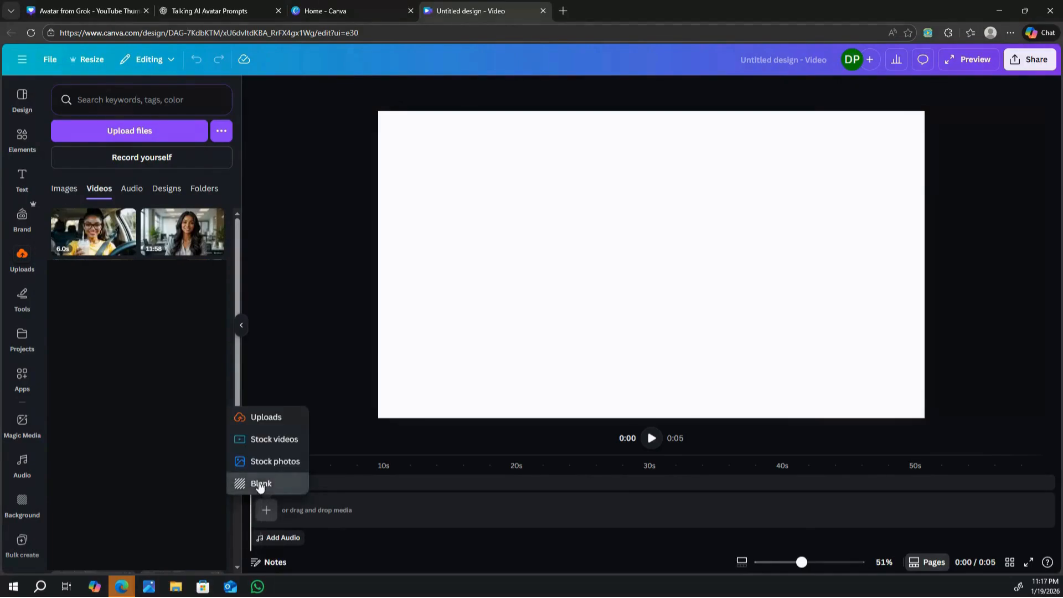
pyautogui.click(259, 485)
pyautogui.moveTo(89, 232)
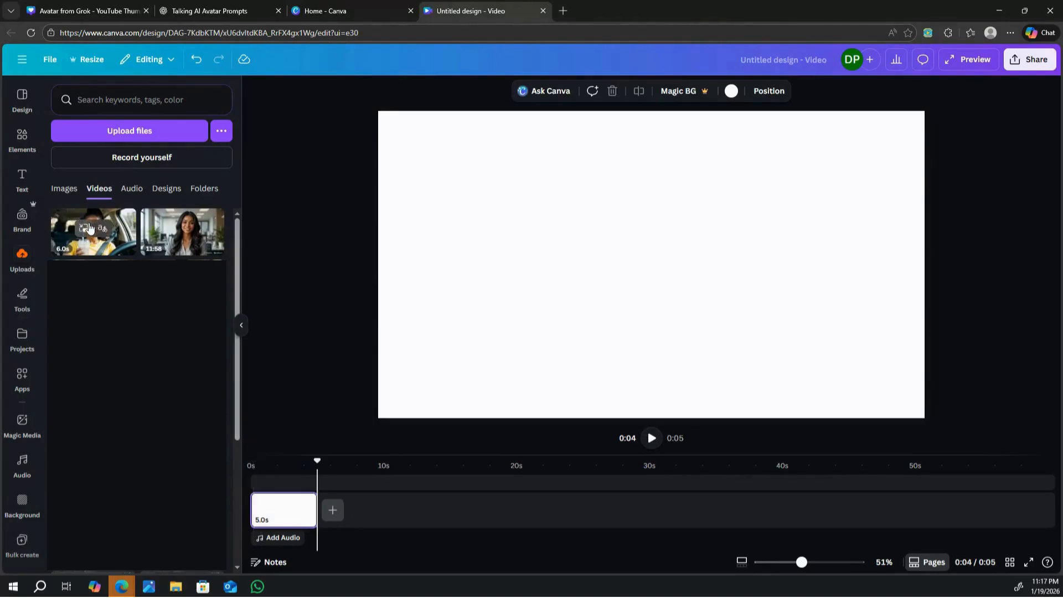
pyautogui.moveTo(88, 231); pyautogui.dragTo(279, 514)
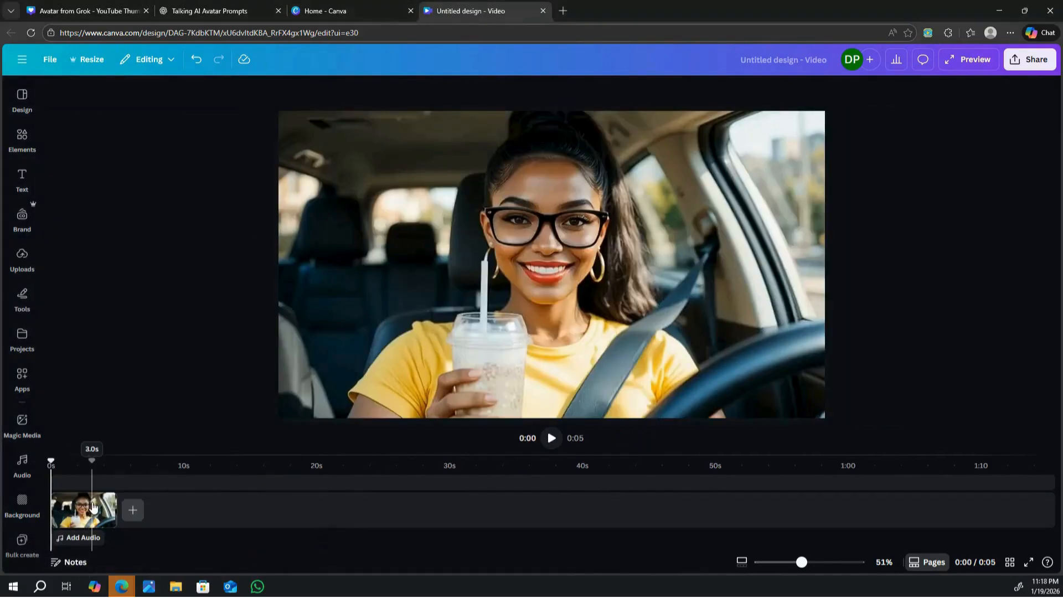
# Step: Duplicate the car clip three times in a row on the timeline
pyautogui.rightClick(93, 507)
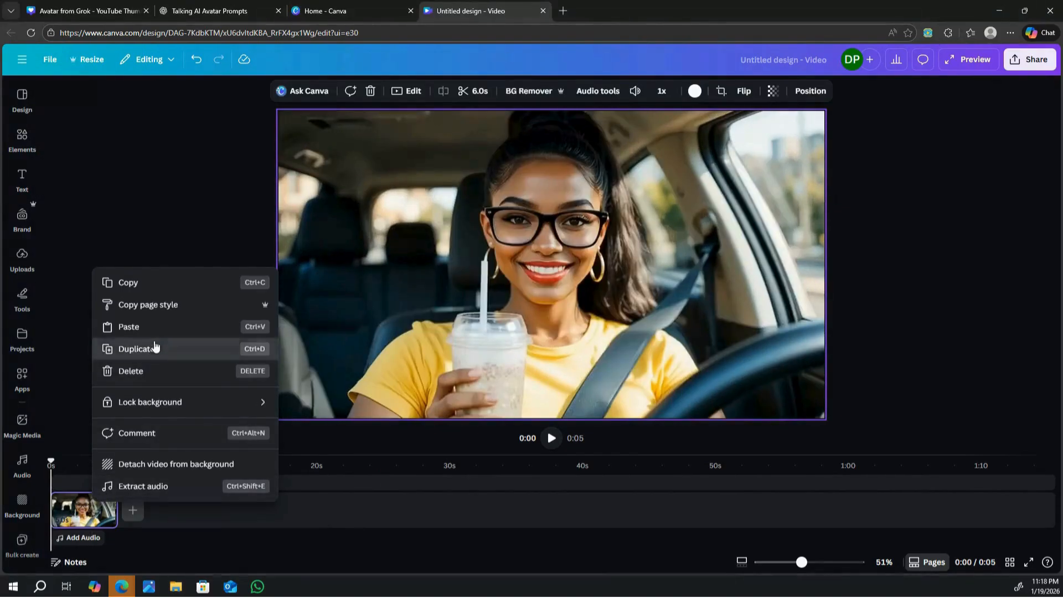
pyautogui.click(154, 348)
pyautogui.rightClick(165, 508)
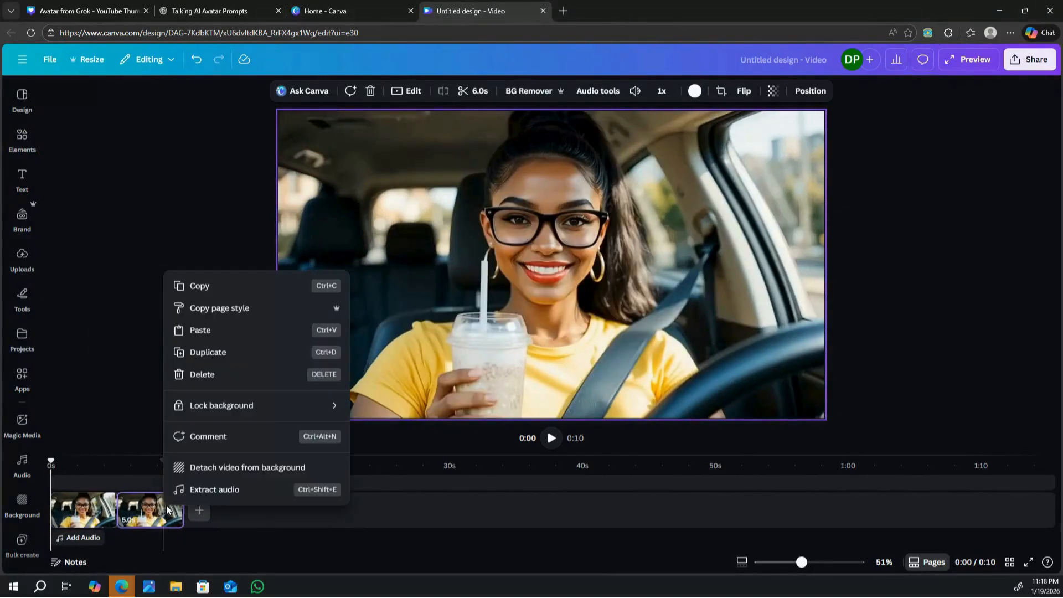
pyautogui.click(220, 353)
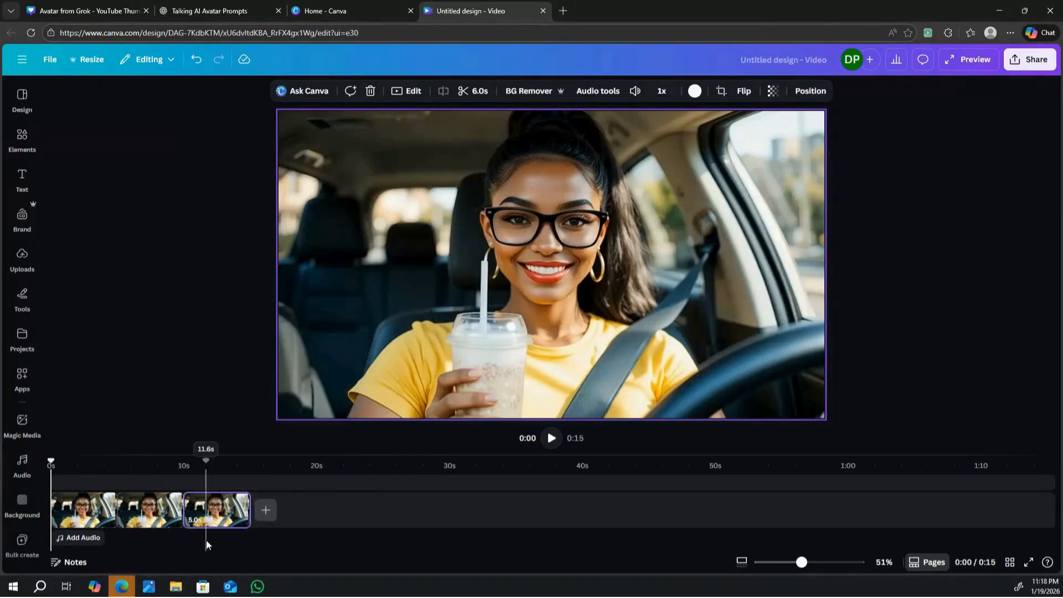
pyautogui.rightClick(226, 514)
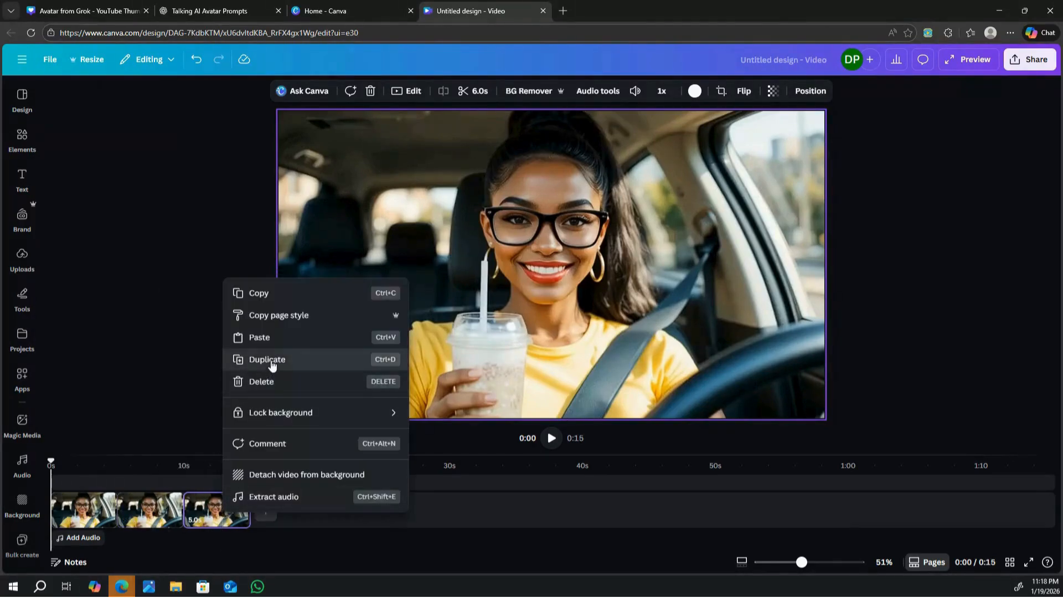
pyautogui.click(270, 362)
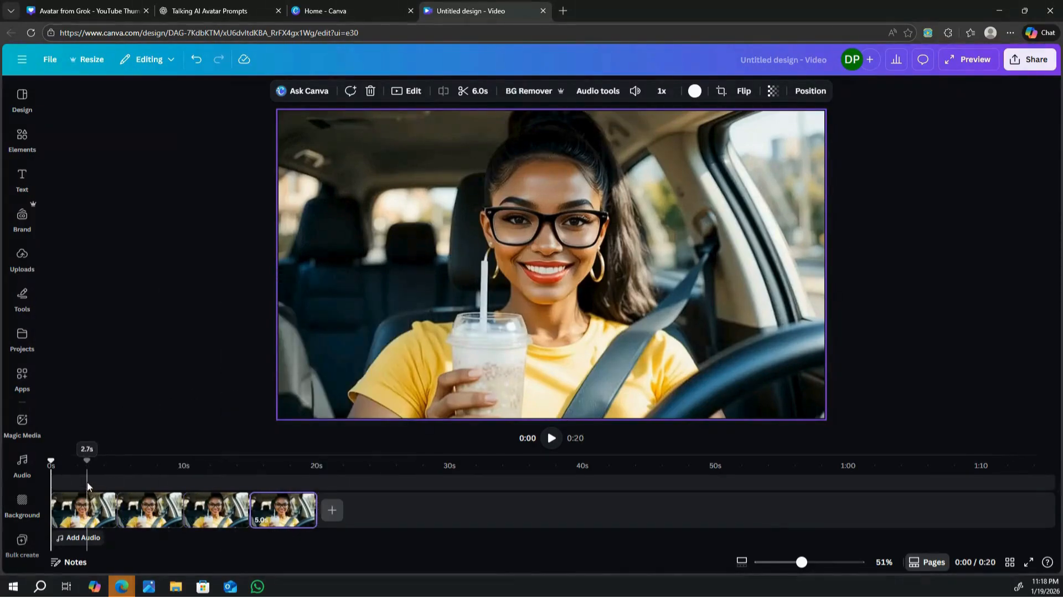
# Step: Open the AI voice generator from the self-recording options of the uploads
pyautogui.click(22, 299)
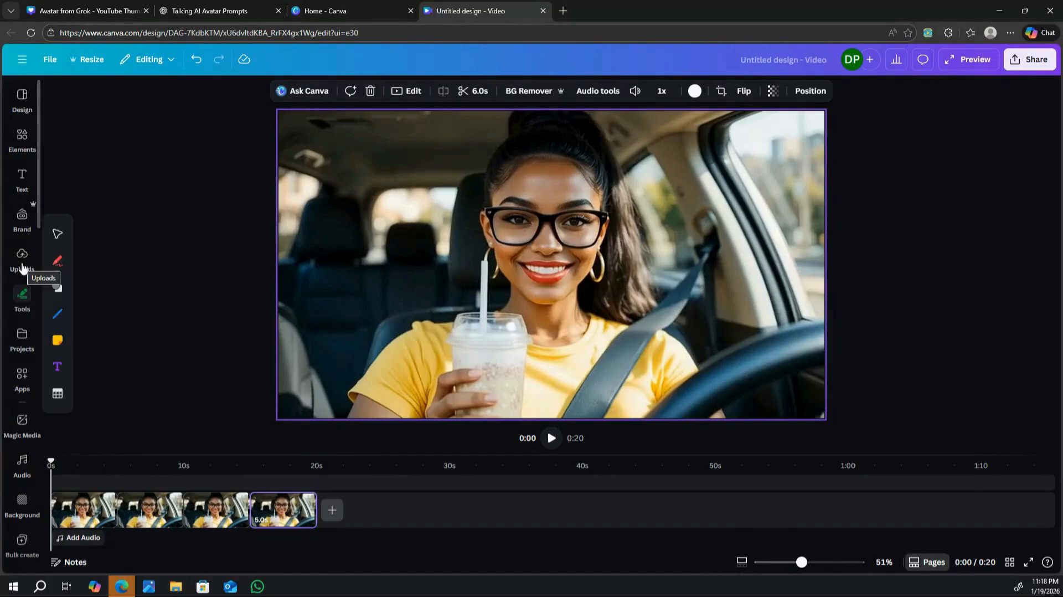
pyautogui.click(21, 267)
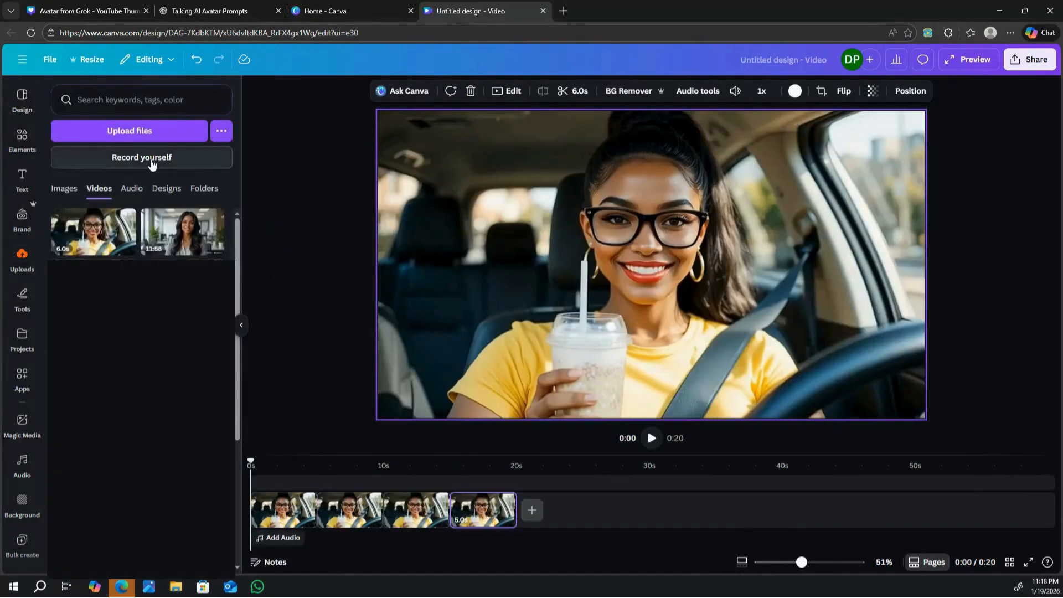
pyautogui.click(152, 160)
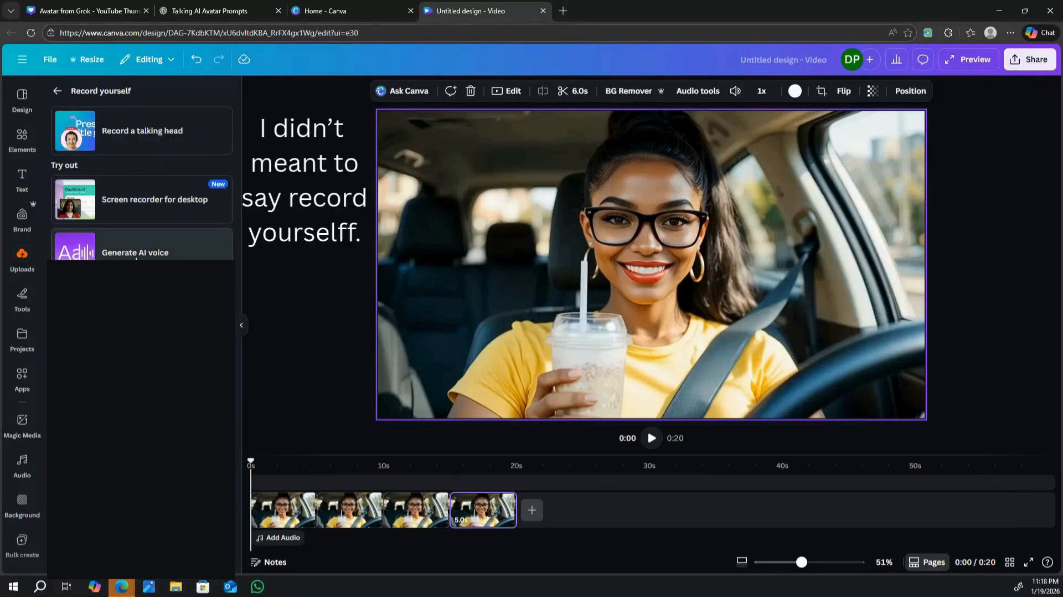
pyautogui.click(136, 254)
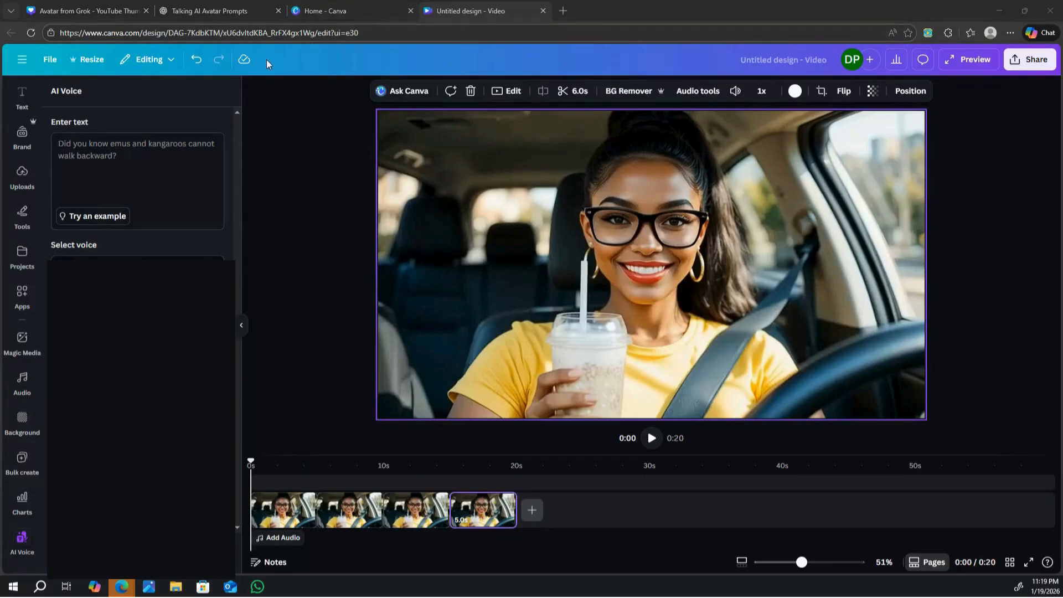
# Step: Copy the highlighted first line of ChatGPT's Updated Hook into Canva's AI Voice text and generate it with the Lisa voice
pyautogui.click(235, 11)
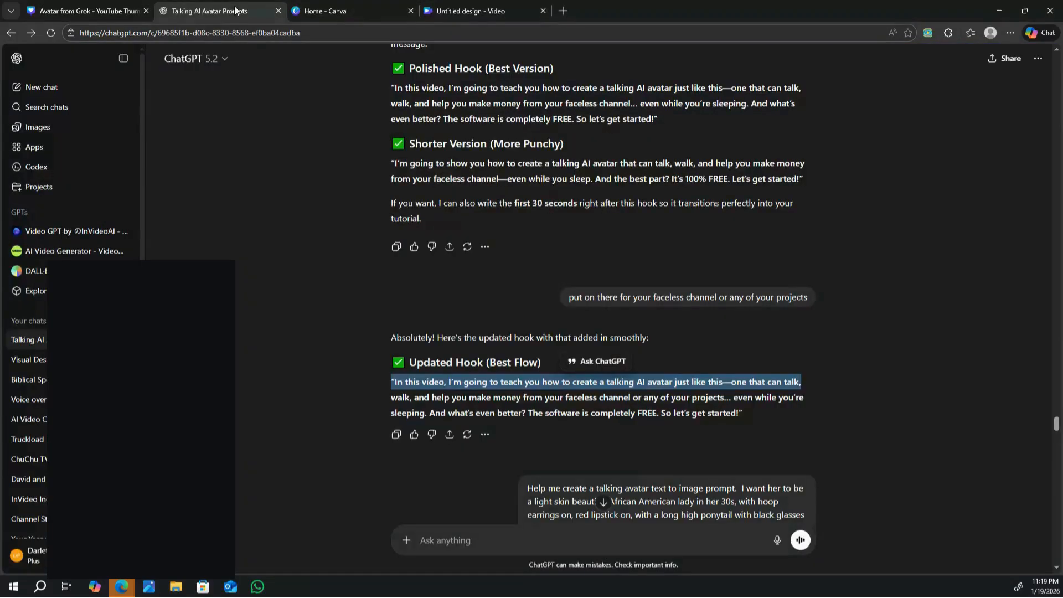
pyautogui.rightClick(655, 384)
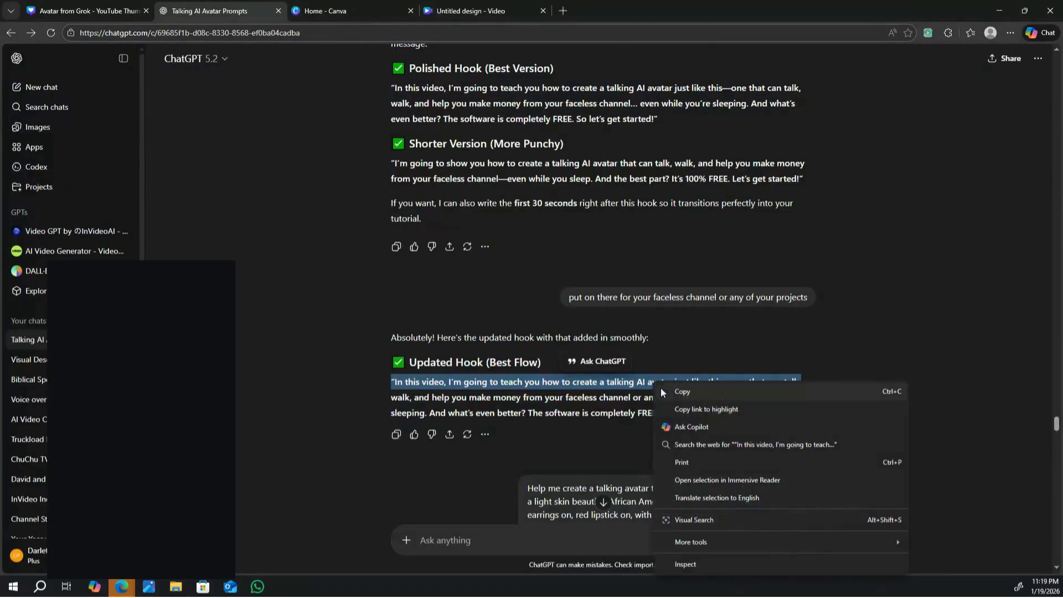
pyautogui.click(691, 390)
pyautogui.click(471, 10)
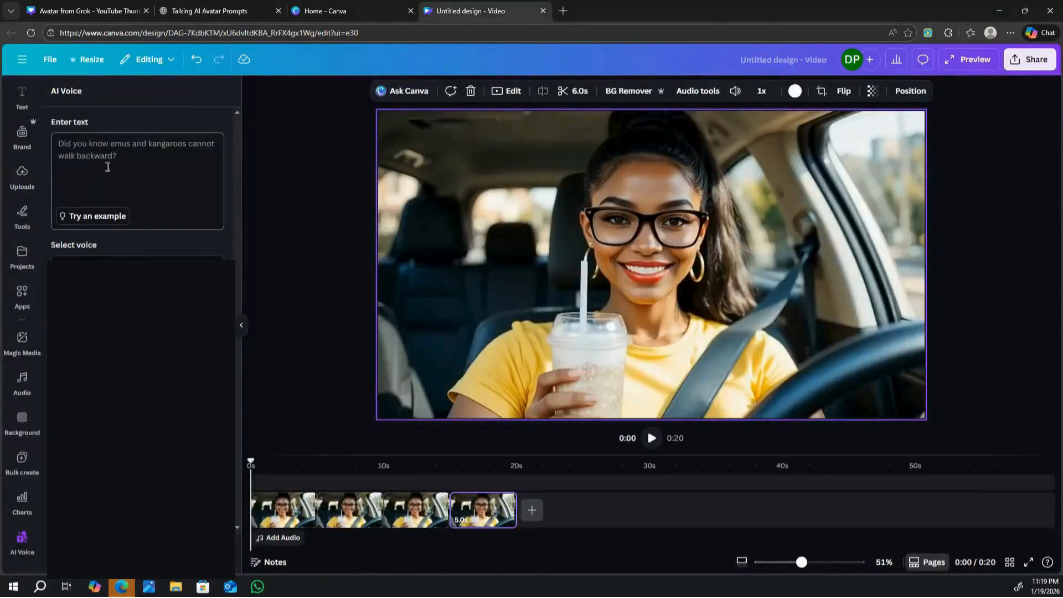
pyautogui.rightClick(107, 166)
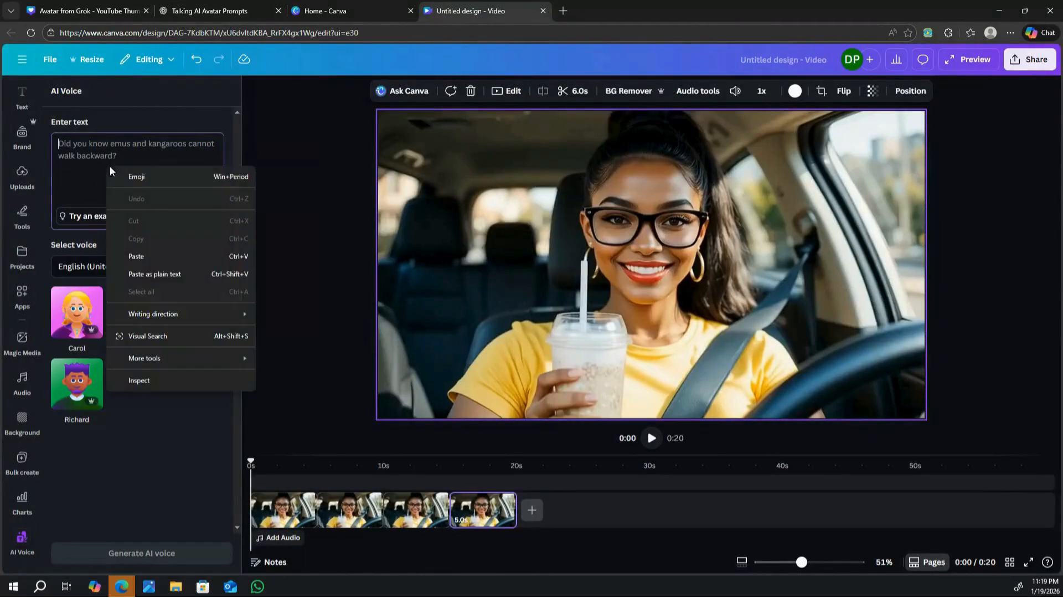
pyautogui.click(140, 257)
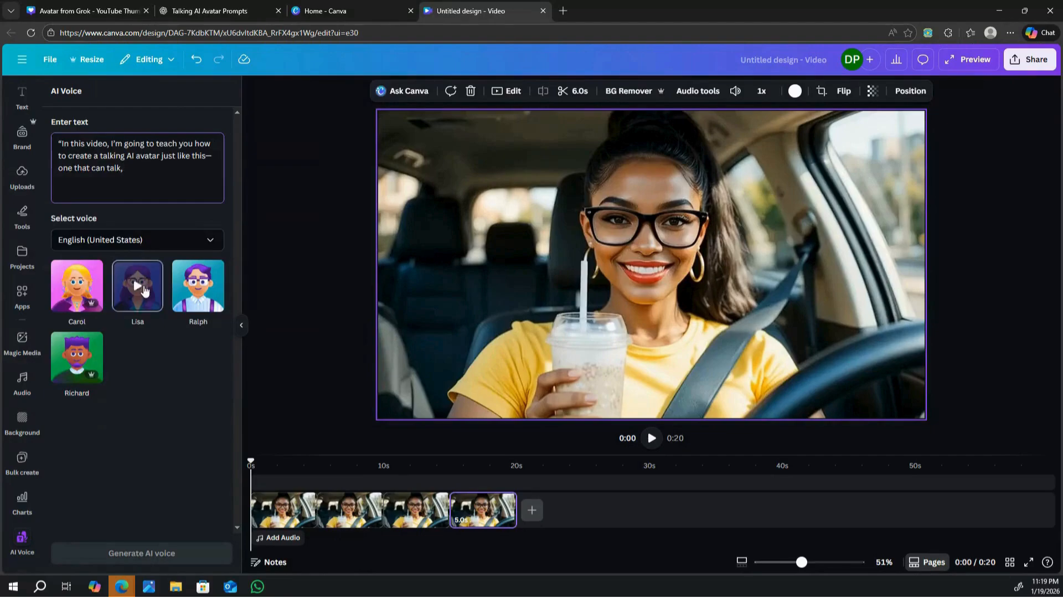
pyautogui.click(139, 287)
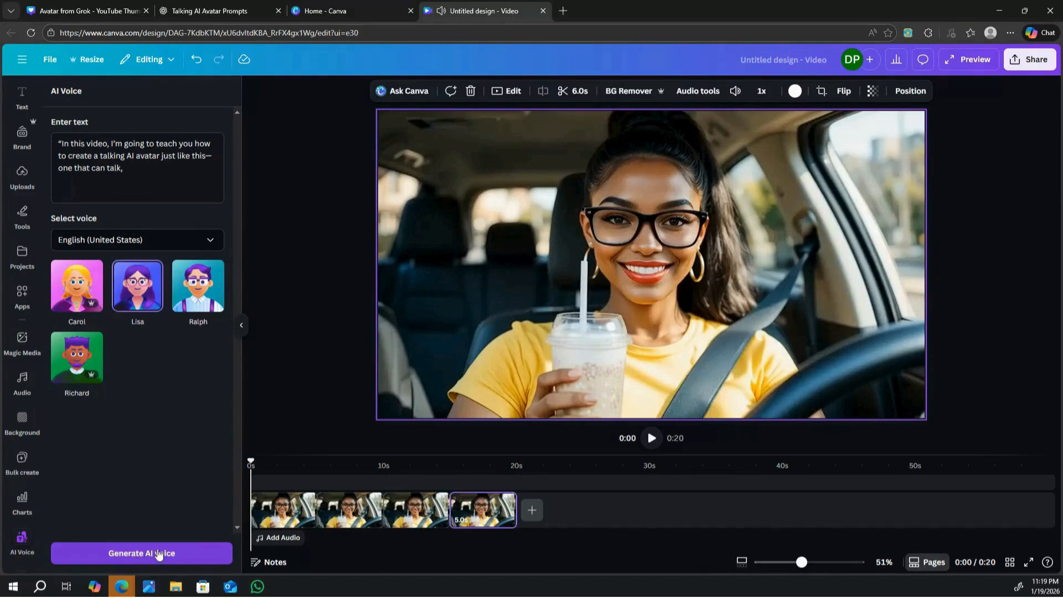
pyautogui.click(141, 553)
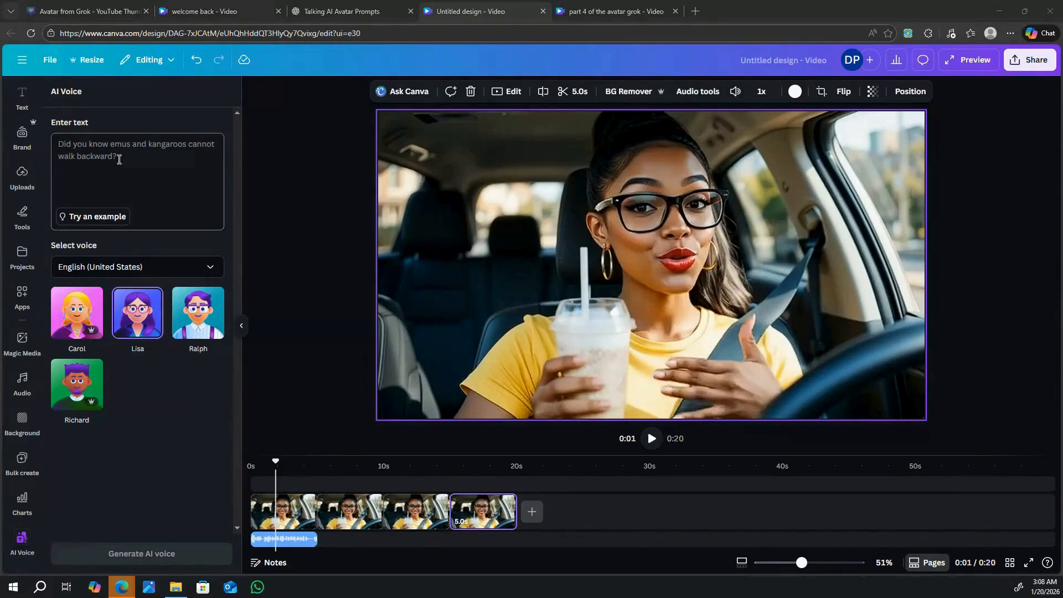
# Step: Paste the "help you make money from your faceless channel" text and generate its AI voice with the playhead at the first audio clip's end
pyautogui.rightClick(119, 159)
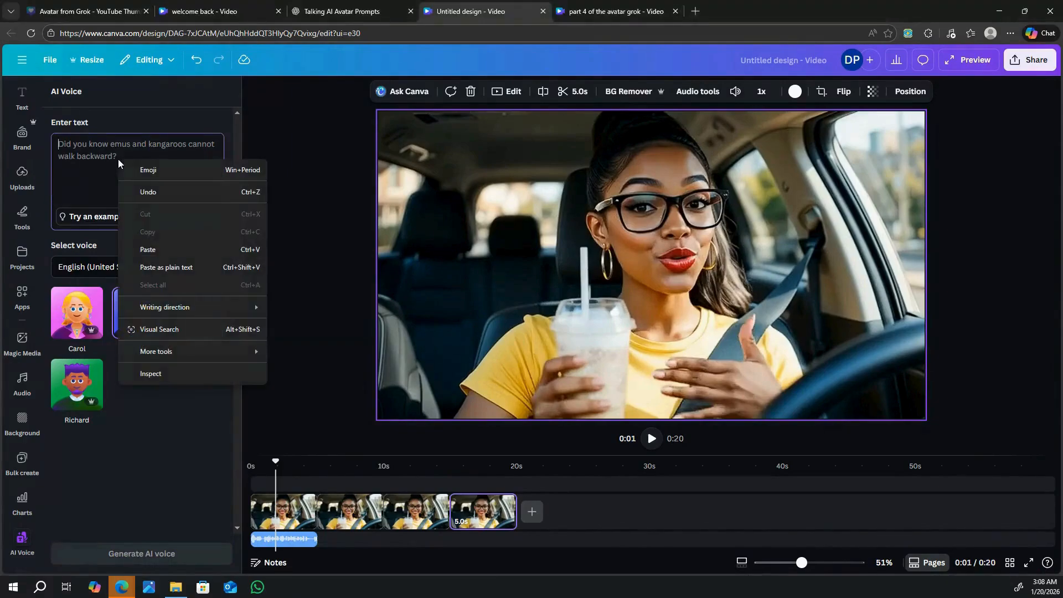
pyautogui.click(149, 250)
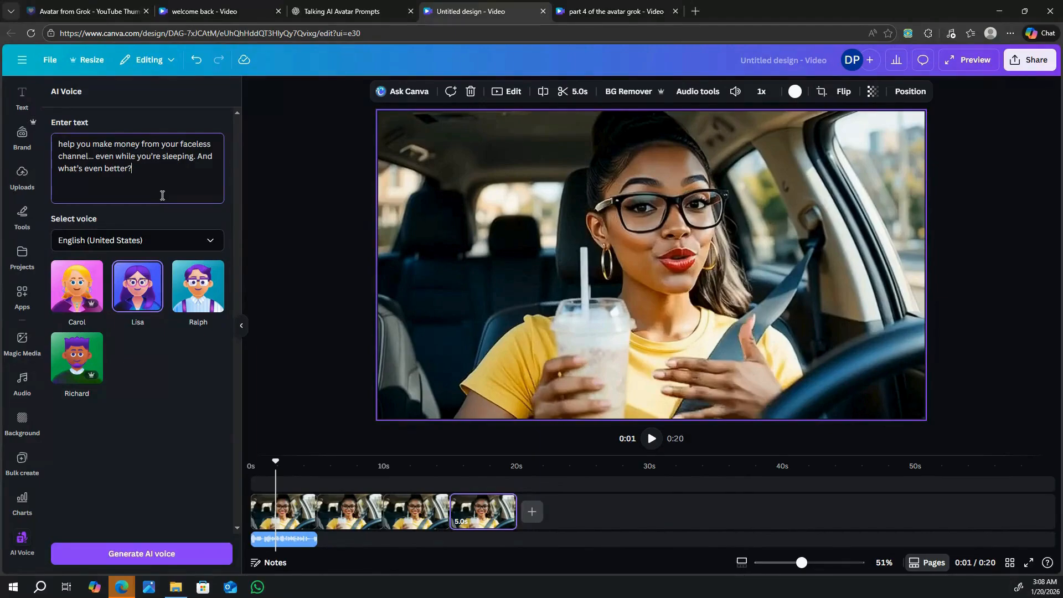
pyautogui.moveTo(139, 298)
pyautogui.moveTo(275, 464); pyautogui.dragTo(312, 464)
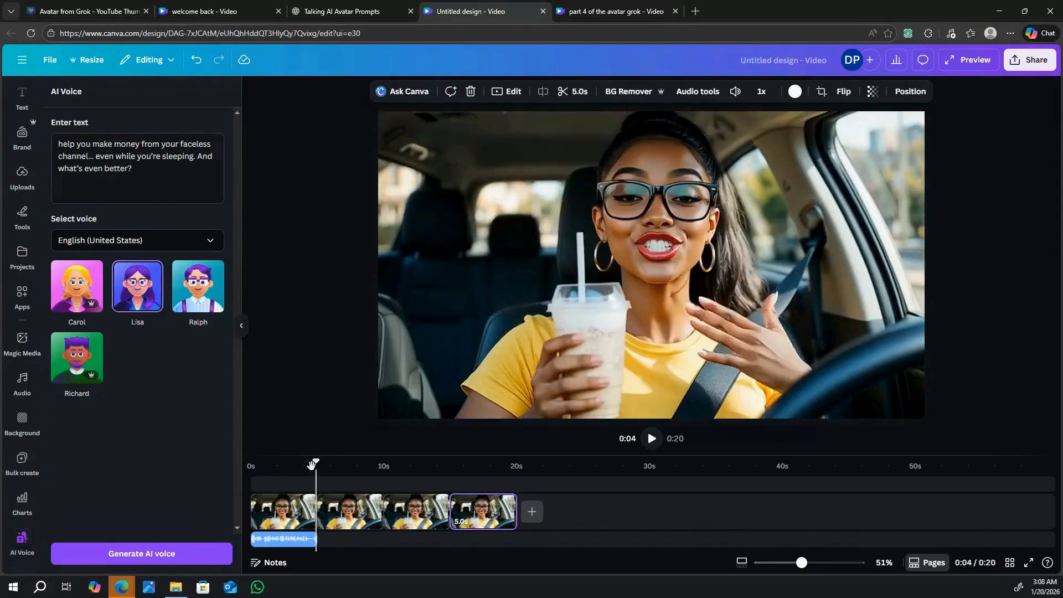
pyautogui.click(154, 551)
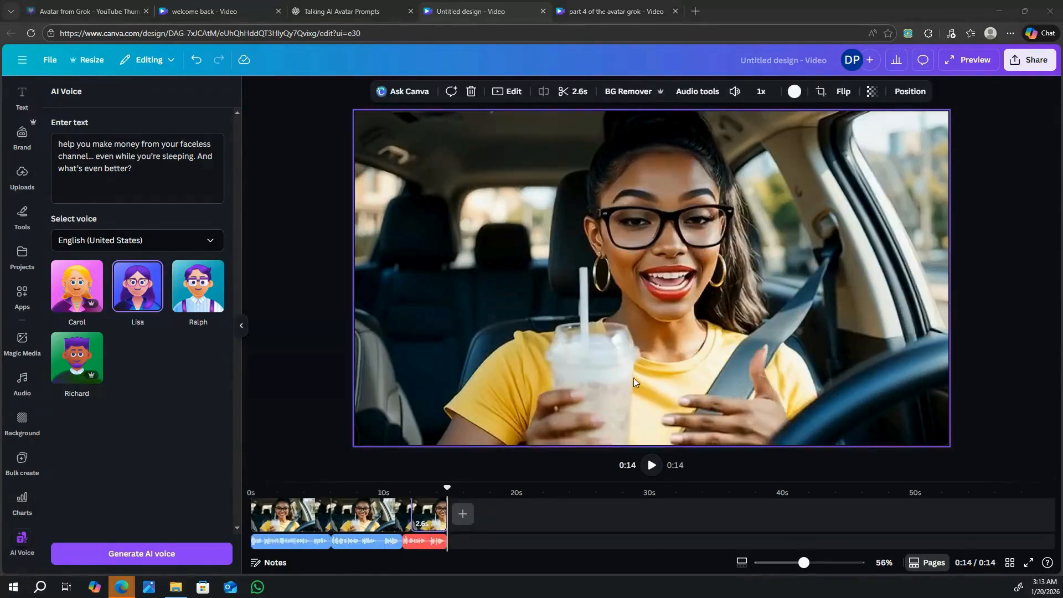
# Step: Play the assembled video with its voiceover from the start
pyautogui.moveTo(446, 490); pyautogui.dragTo(248, 477)
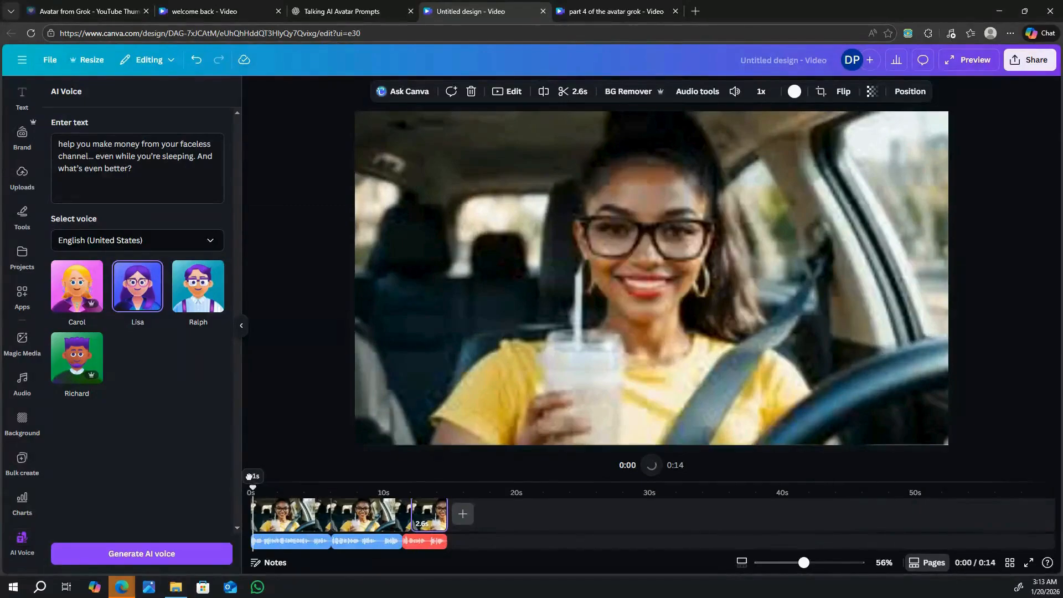
pyautogui.click(652, 465)
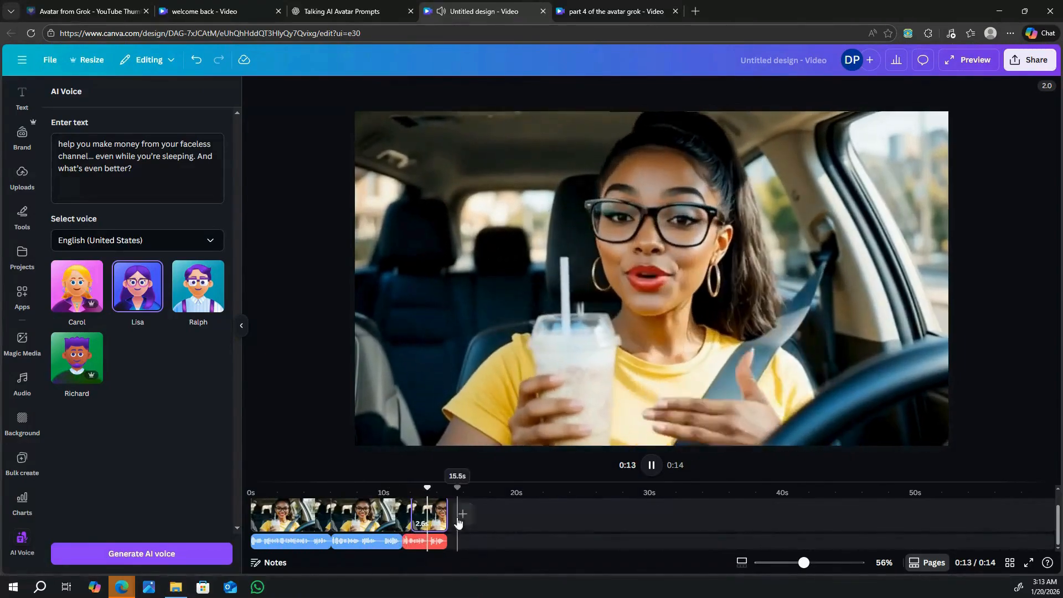
pyautogui.click(463, 514)
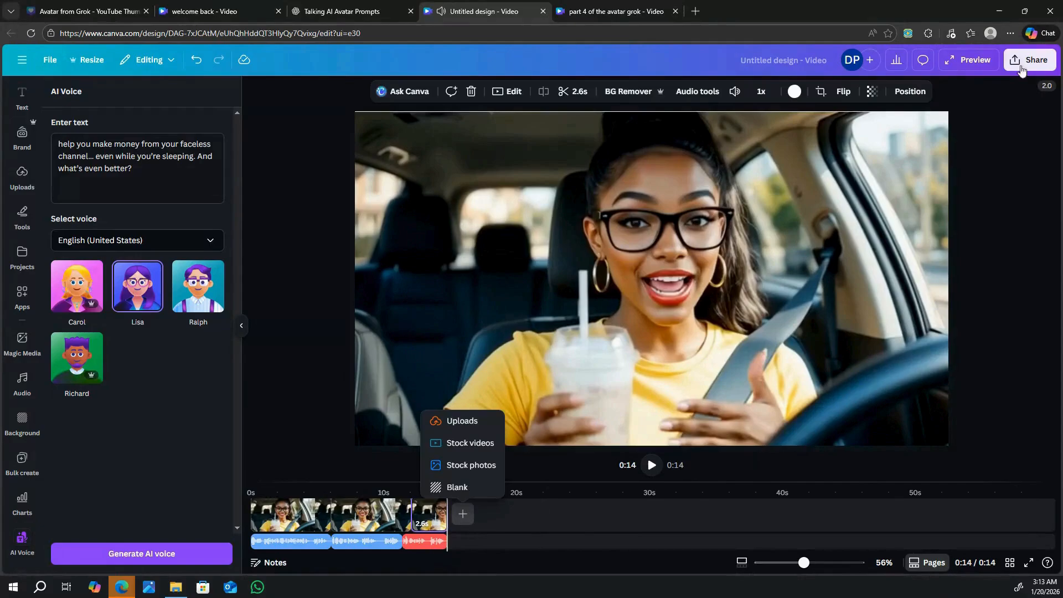
# Step: Download the design as an MP4 video in 1080p (HD) quality
pyautogui.click(1028, 59)
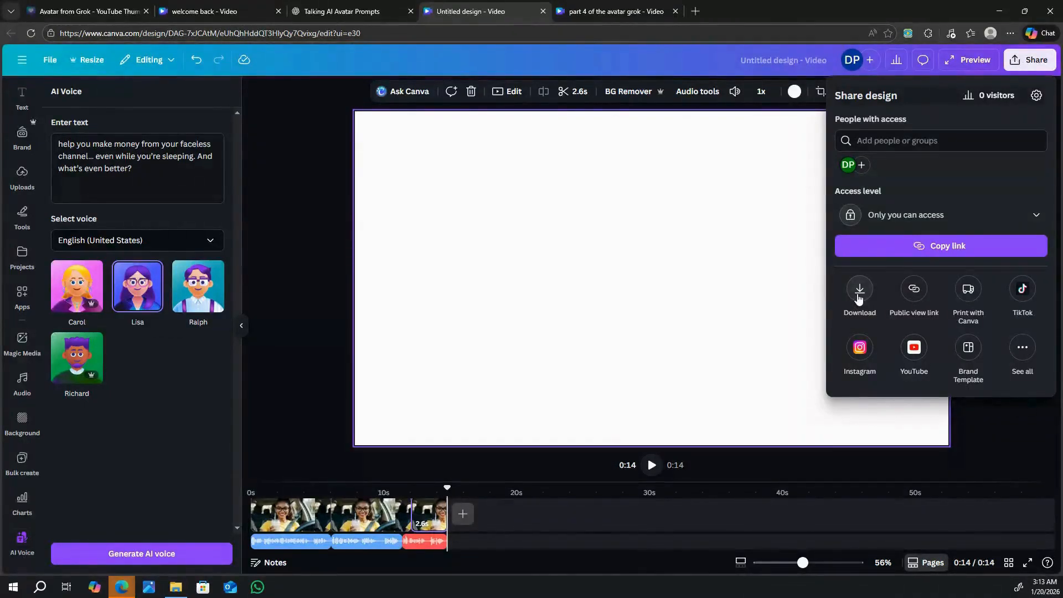
pyautogui.click(859, 296)
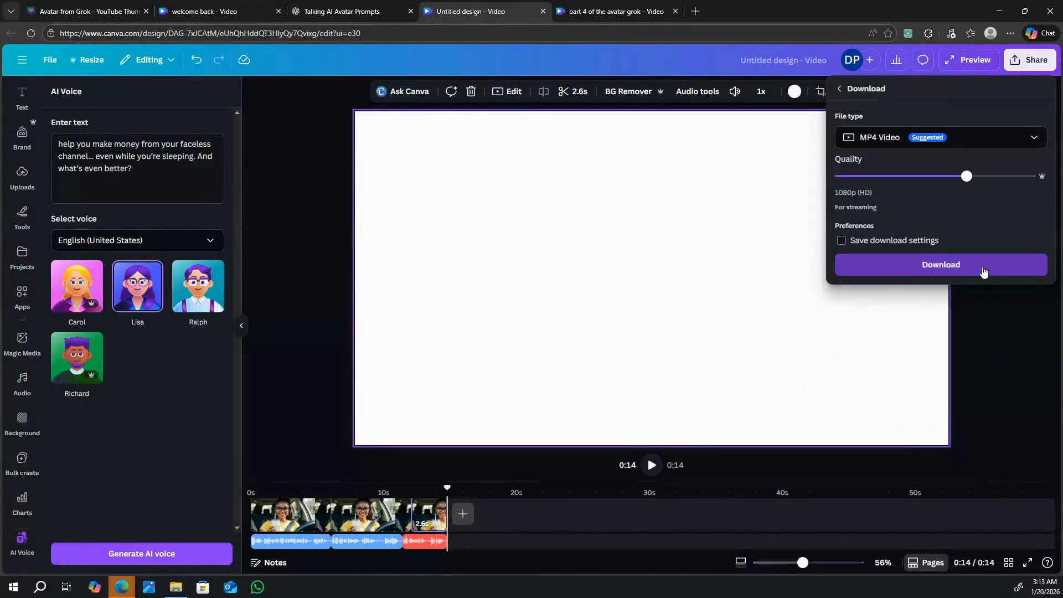
pyautogui.click(984, 271)
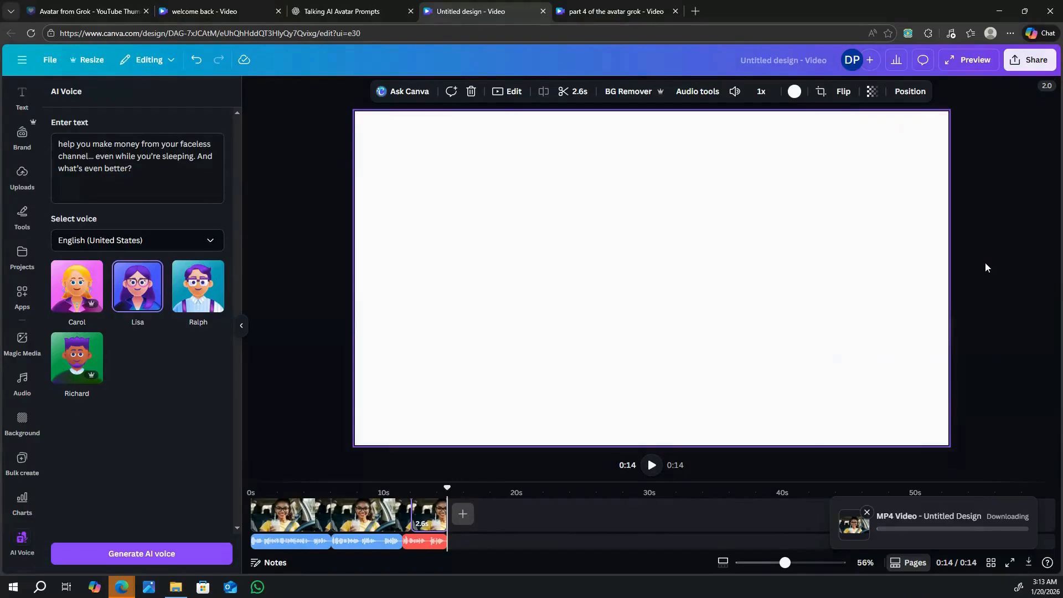